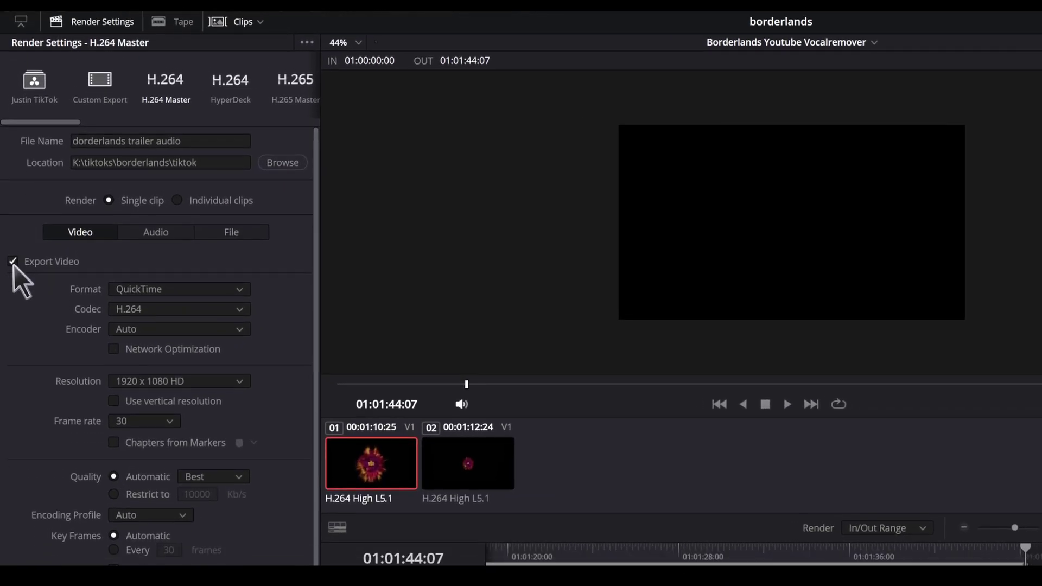
# - Render only the trailer's audio, with video off, as the WAV 'borderlands trailer audio'
pyautogui.click(8, 188)
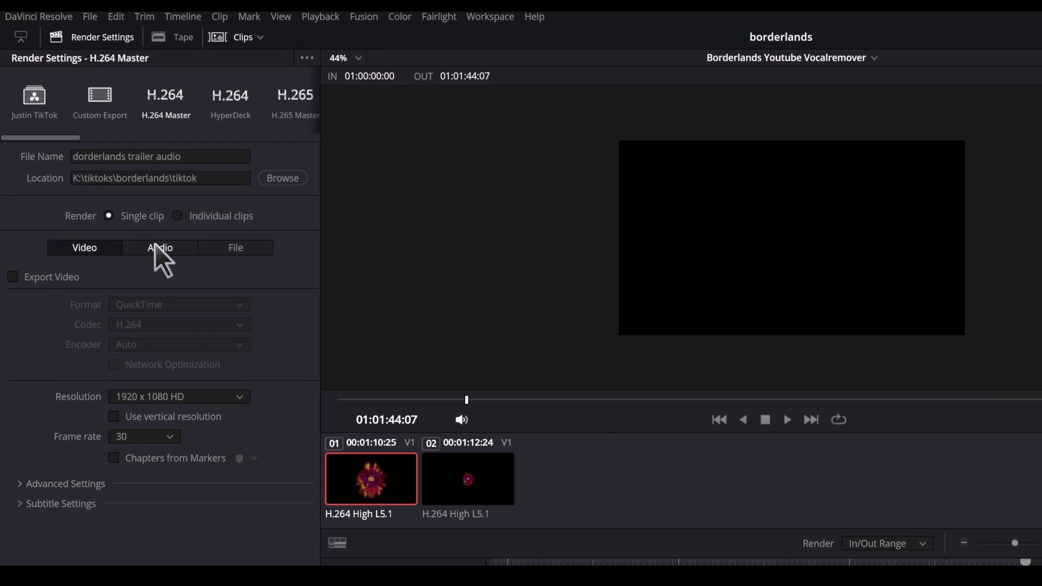
pyautogui.click(154, 246)
pyautogui.click(163, 282)
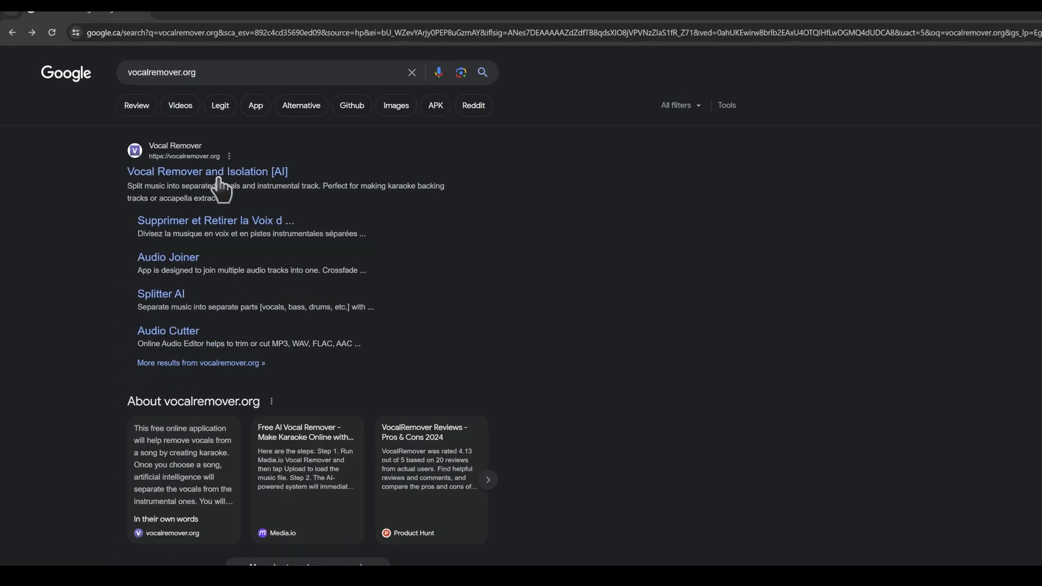
# - Upload the trailer audio to vocalremover.org and save the separated Vocal track
pyautogui.click(219, 174)
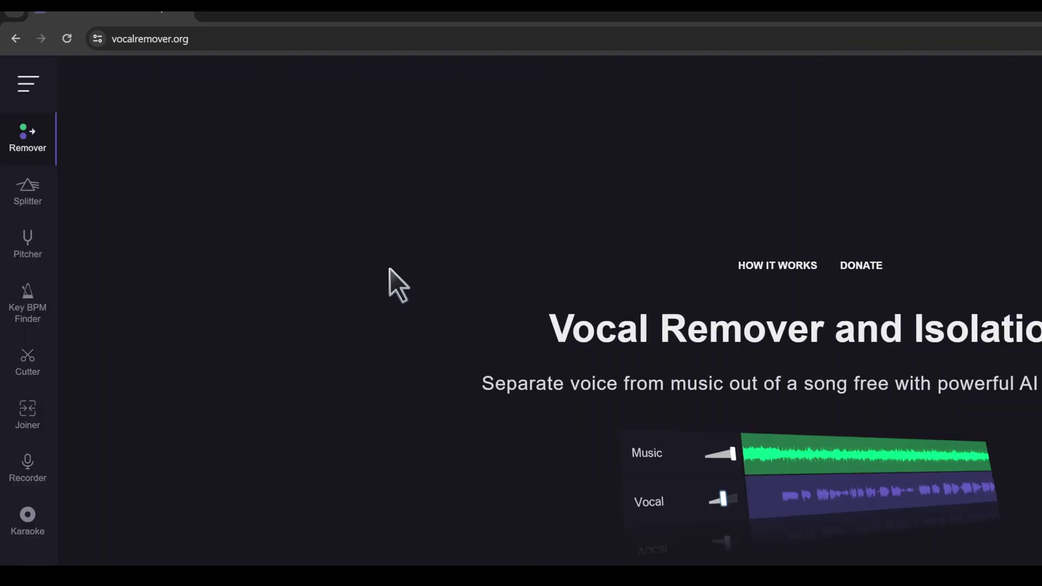
pyautogui.click(520, 358)
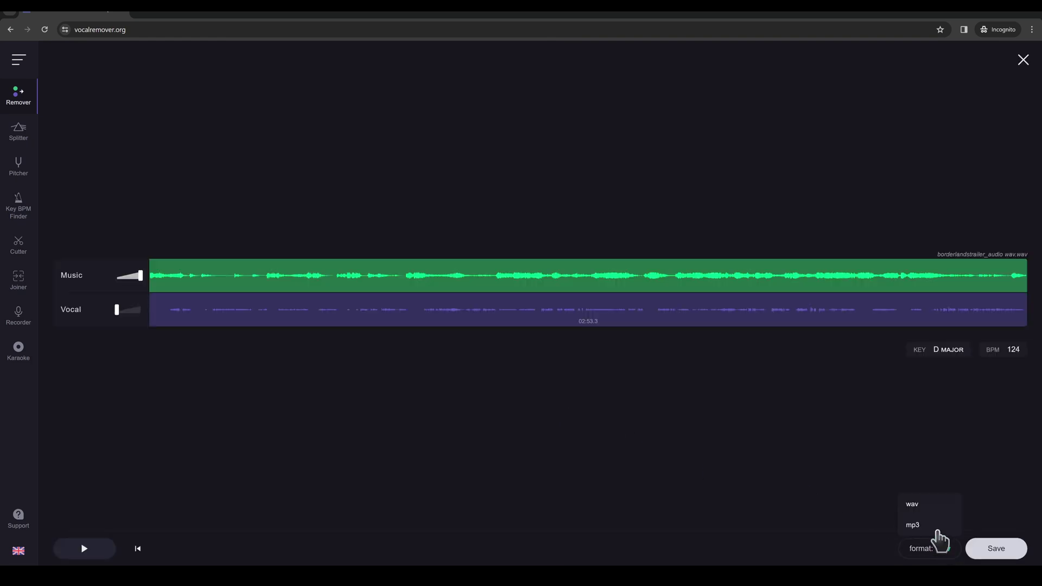
pyautogui.click(983, 549)
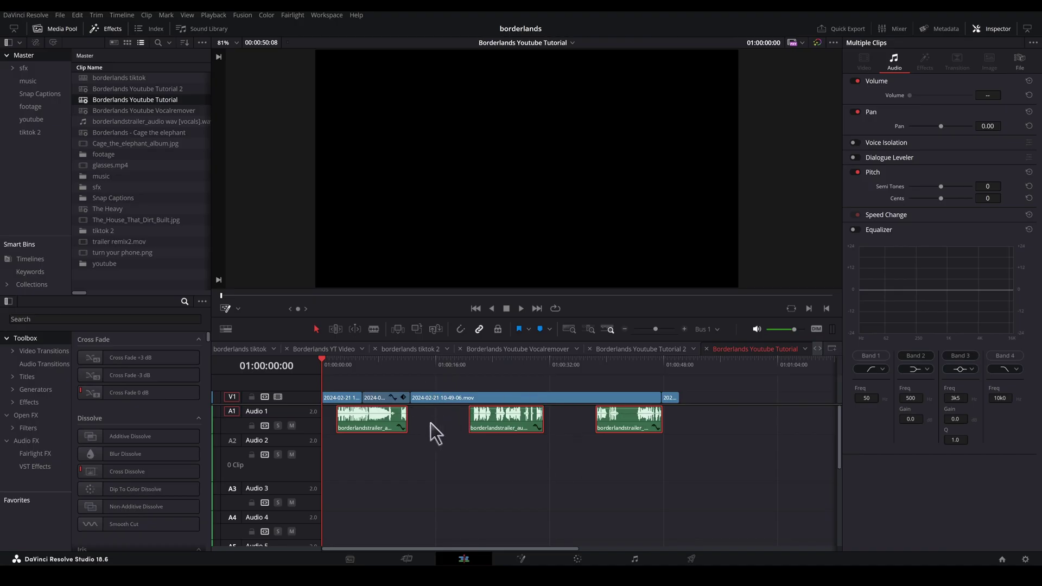
# - Paste the nine music clips onto Audio 2, deselect them, and zoom the timeline out
pyautogui.hotkey('ctrl', 'v')
pyautogui.click(470, 494)
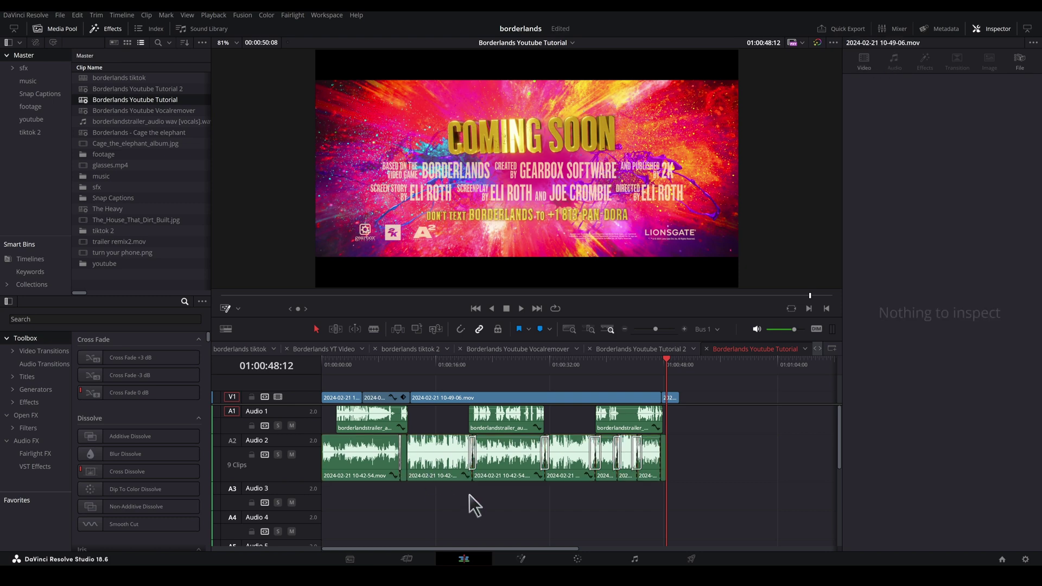
pyautogui.hscroll(2, 442, 385)
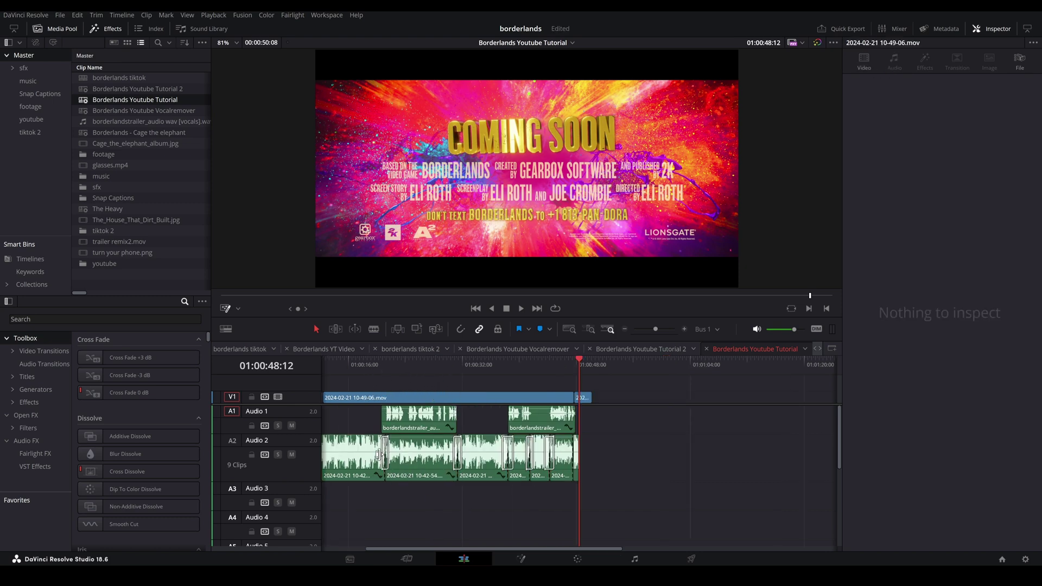
pyautogui.scroll(-2, 444, 478)
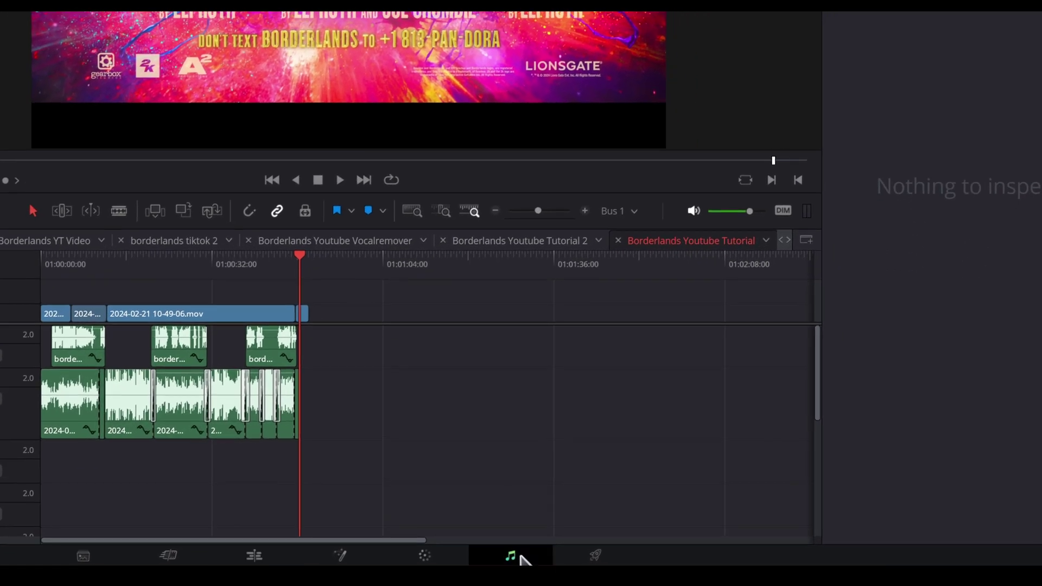
# - On the Fairlight page, sidechain Audio 1 into the Audio 2 compressor at -27.7 dB threshold
pyautogui.click(634, 559)
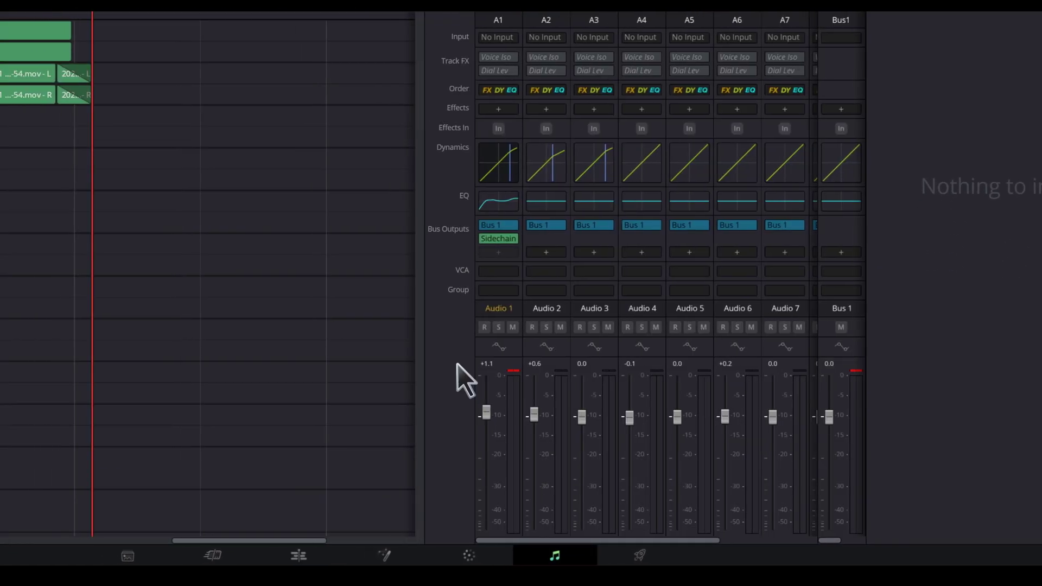
pyautogui.doubleClick(498, 163)
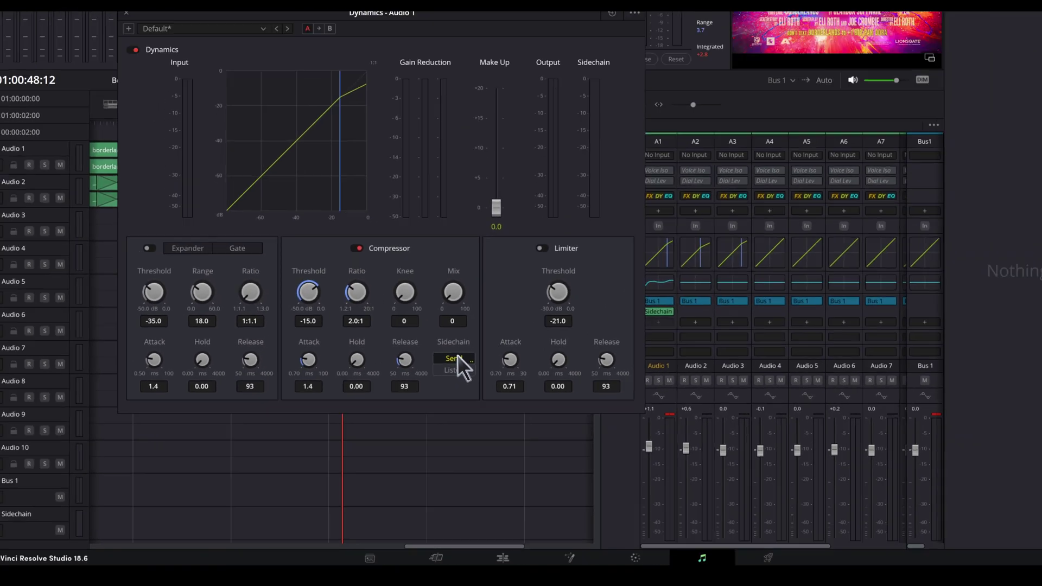
pyautogui.doubleClick(694, 252)
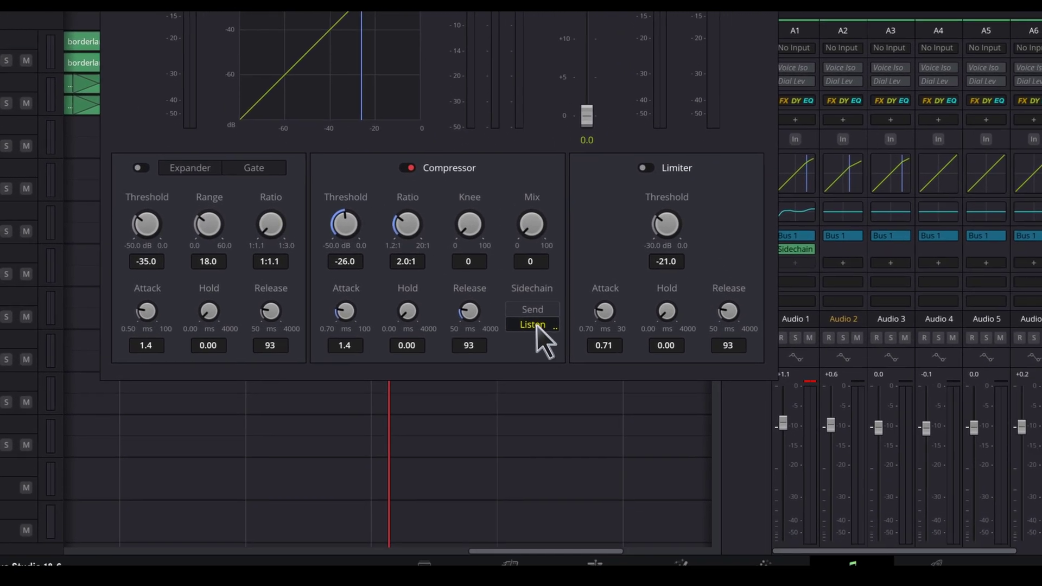
pyautogui.scroll(-1, 321, 209)
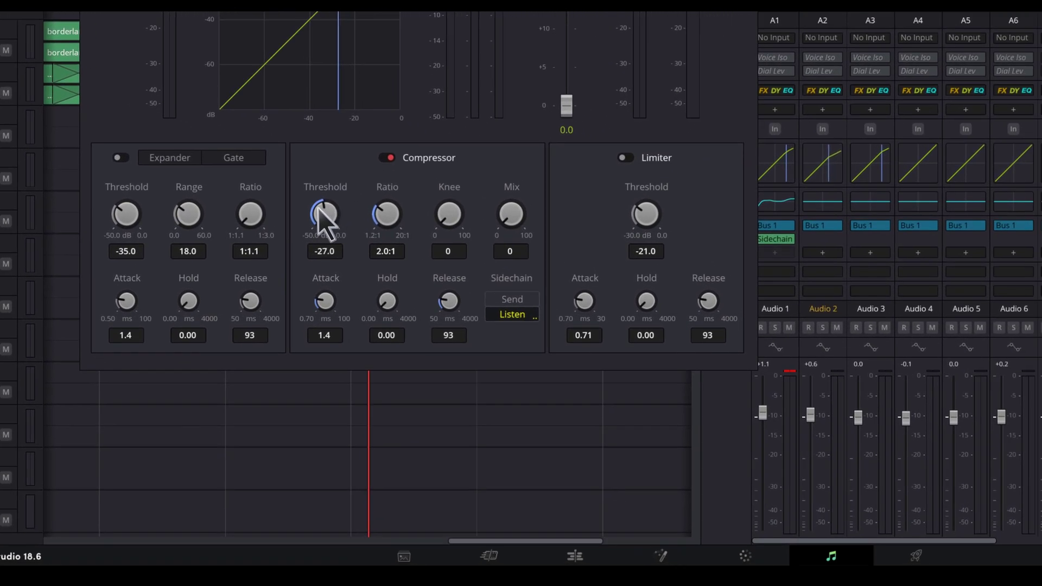
pyautogui.moveTo(318, 207); pyautogui.dragTo(315, 207)
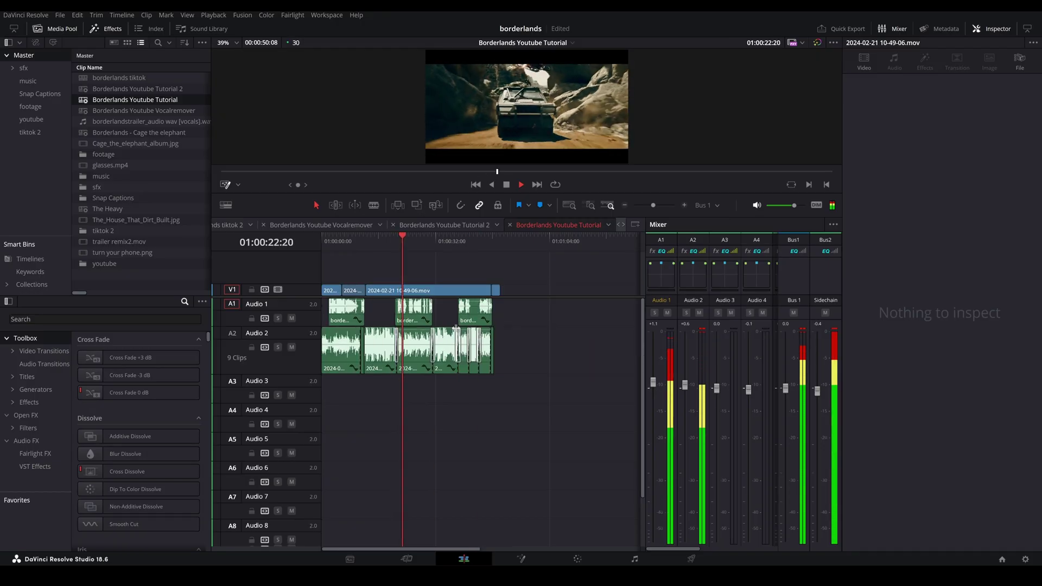
pyautogui.press('space')
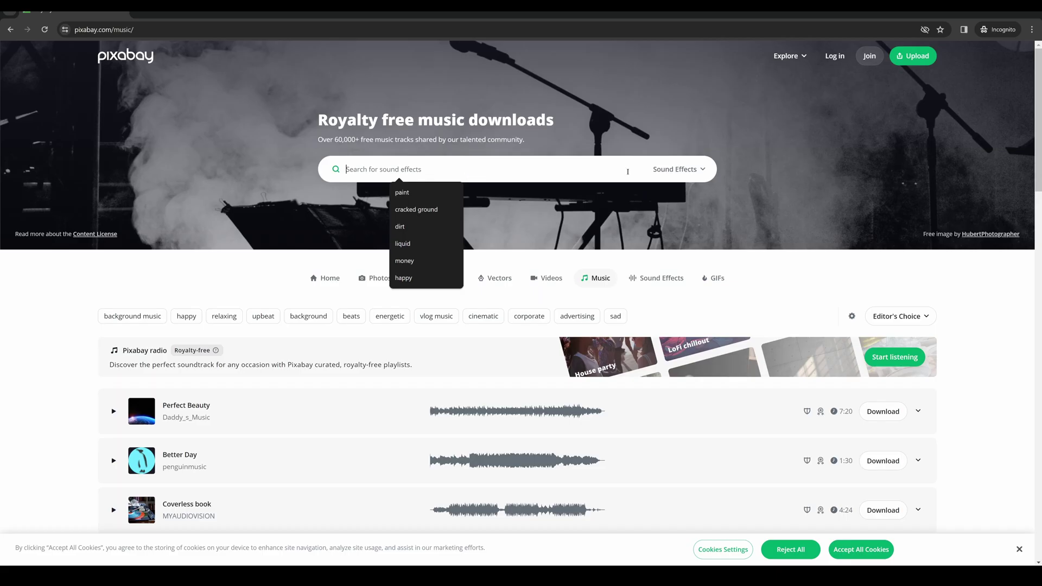
# - Search Pixabay sound effects for 'impact hit'
pyautogui.click(693, 179)
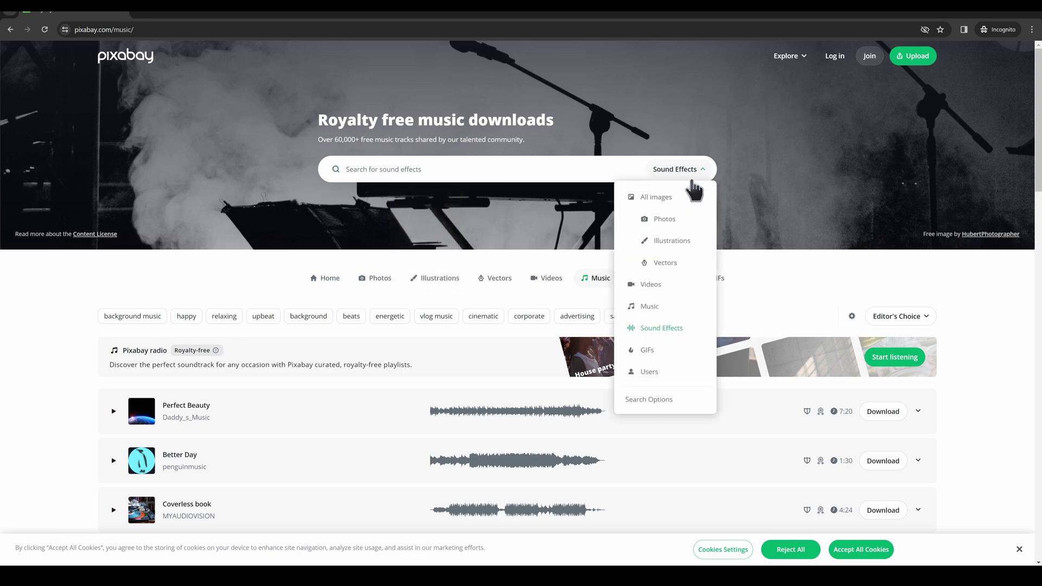
pyautogui.click(669, 331)
pyautogui.write('impact hit')
pyautogui.press('Return')
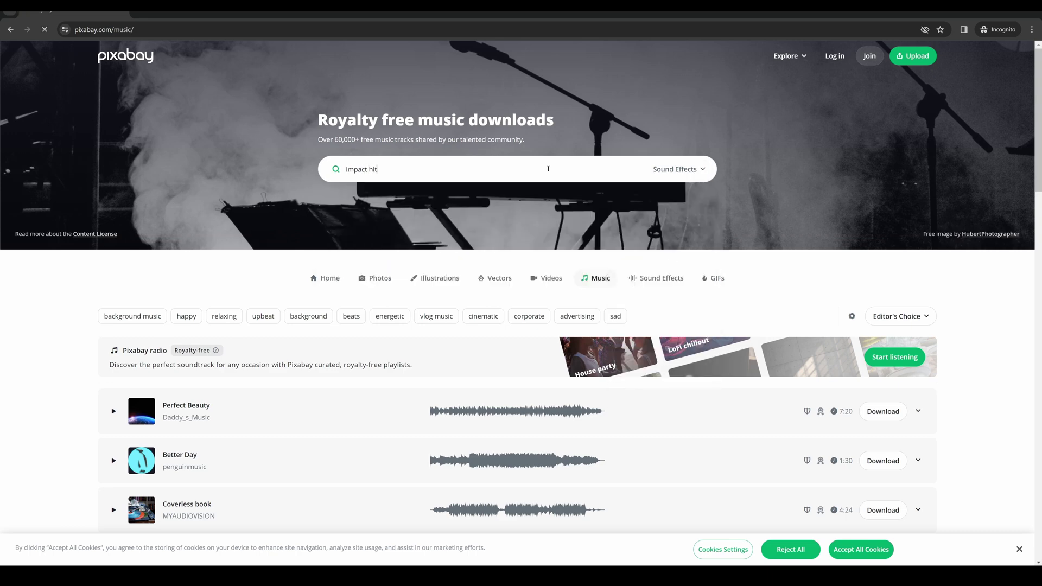
# - Search Pixabay for 'risers', then stop playback and zoom the timeline out
pyautogui.write('risers')
pyautogui.press('Return')
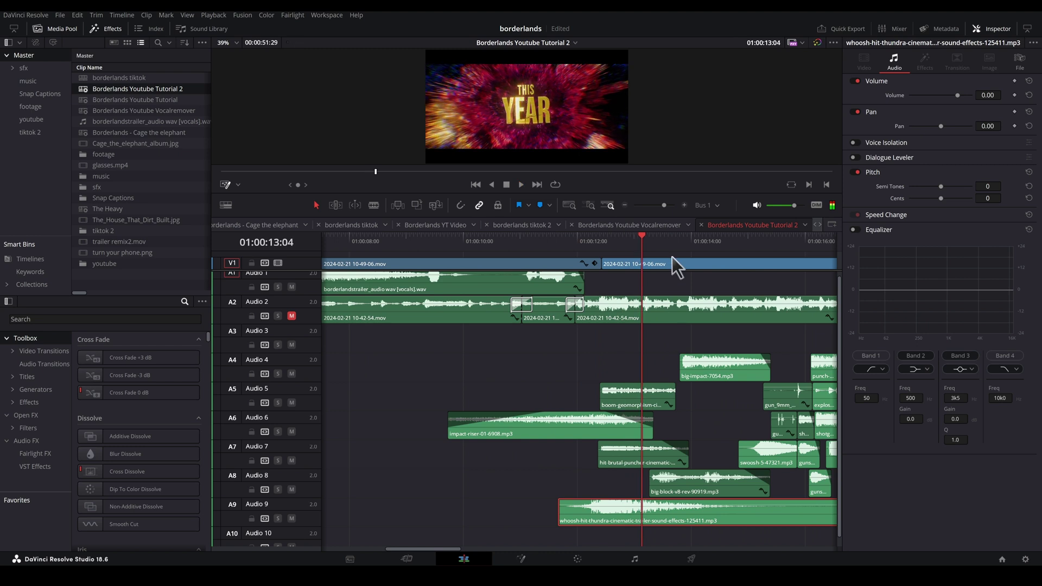
pyautogui.press('space')
pyautogui.hotkey('ctrl', '-')
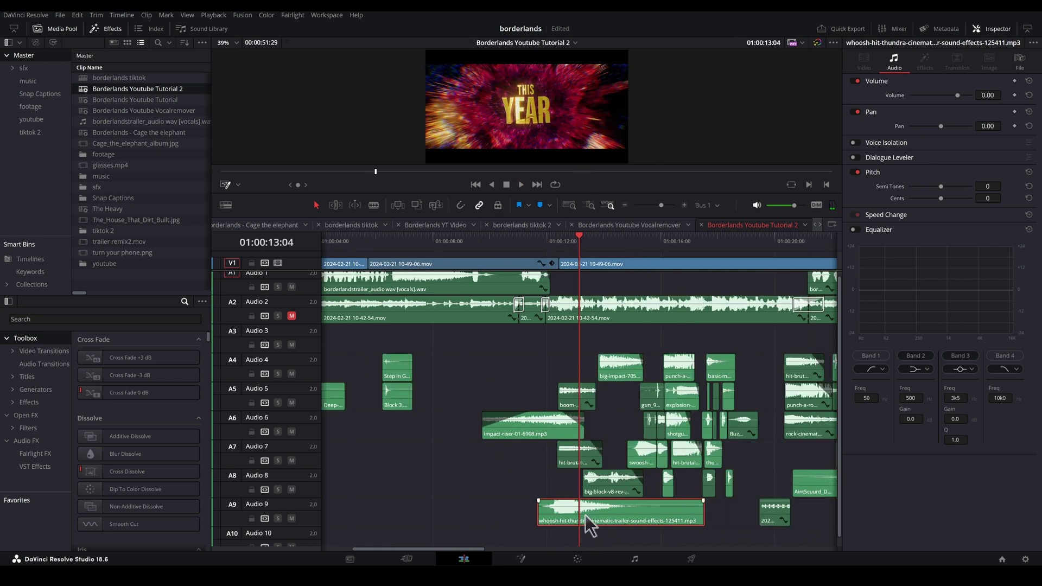
pyautogui.hotkey('ctrl', '=')
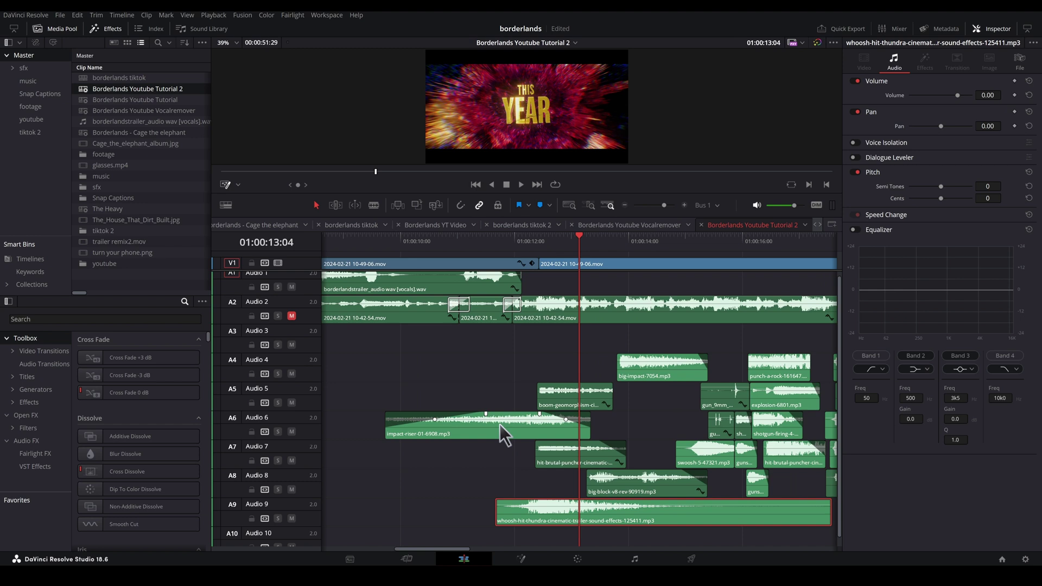
pyautogui.click(500, 424)
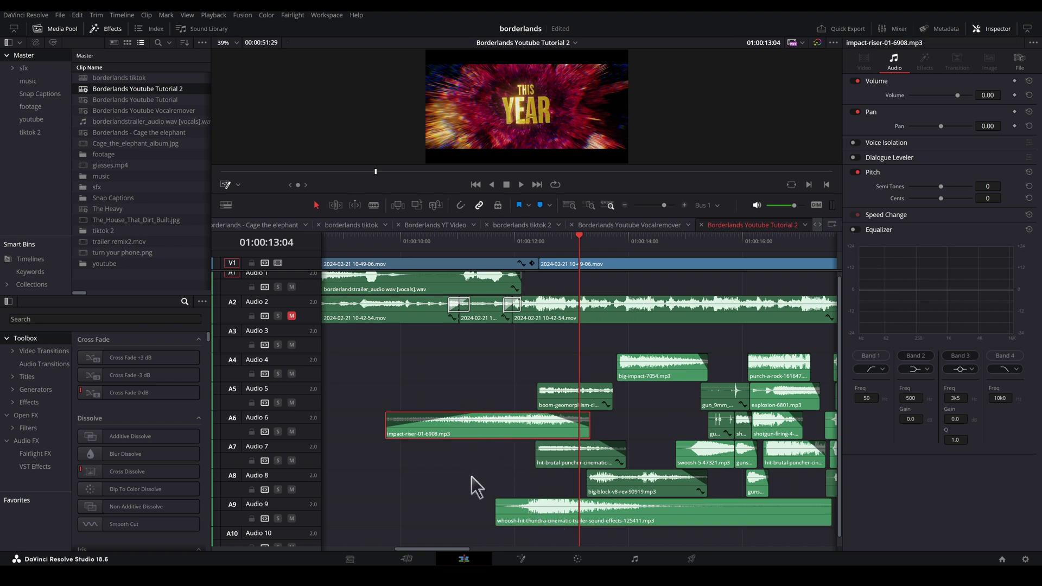
pyautogui.click(580, 405)
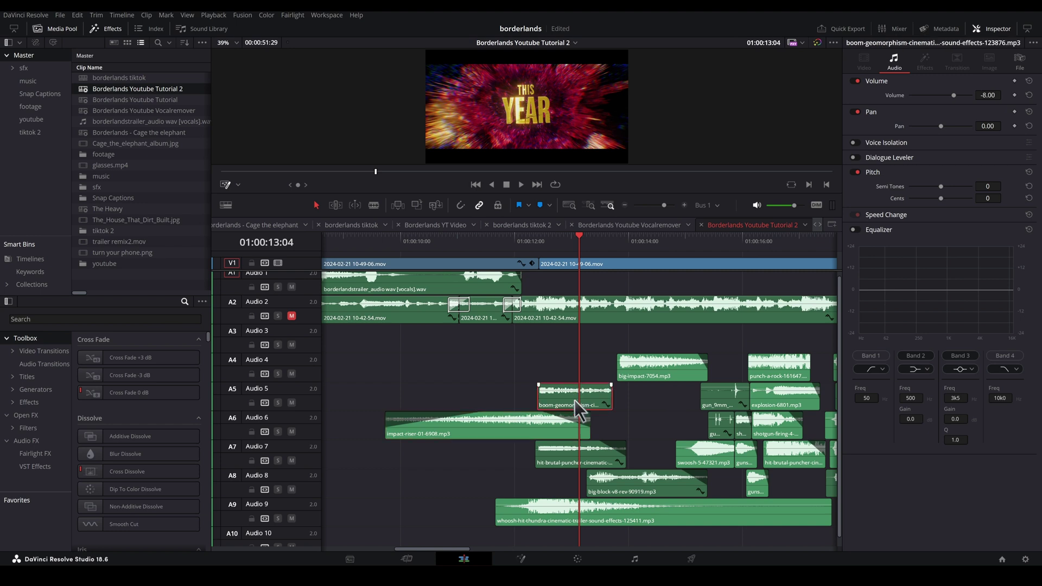
pyautogui.click(569, 459)
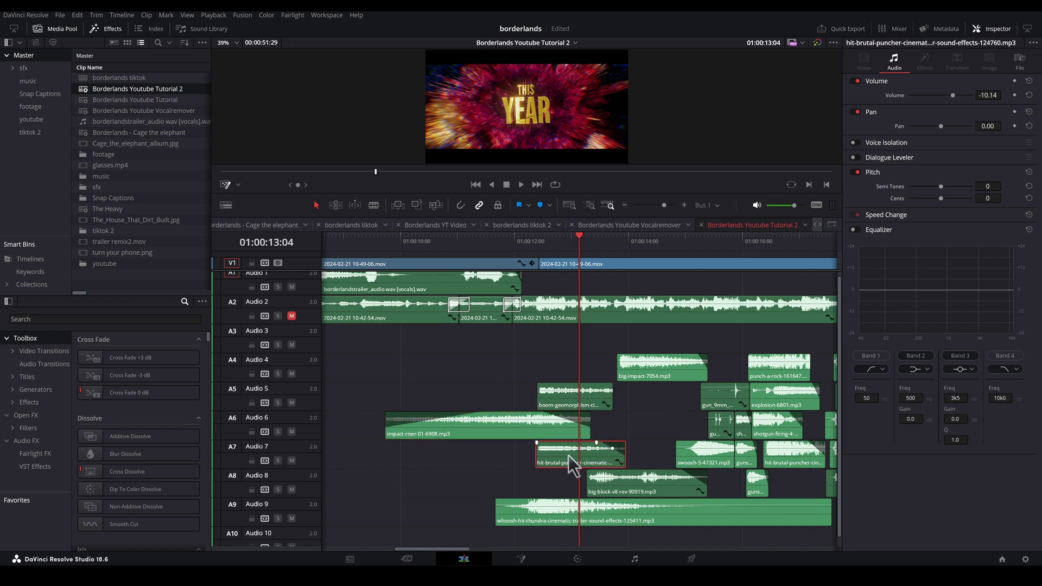
pyautogui.click(561, 402)
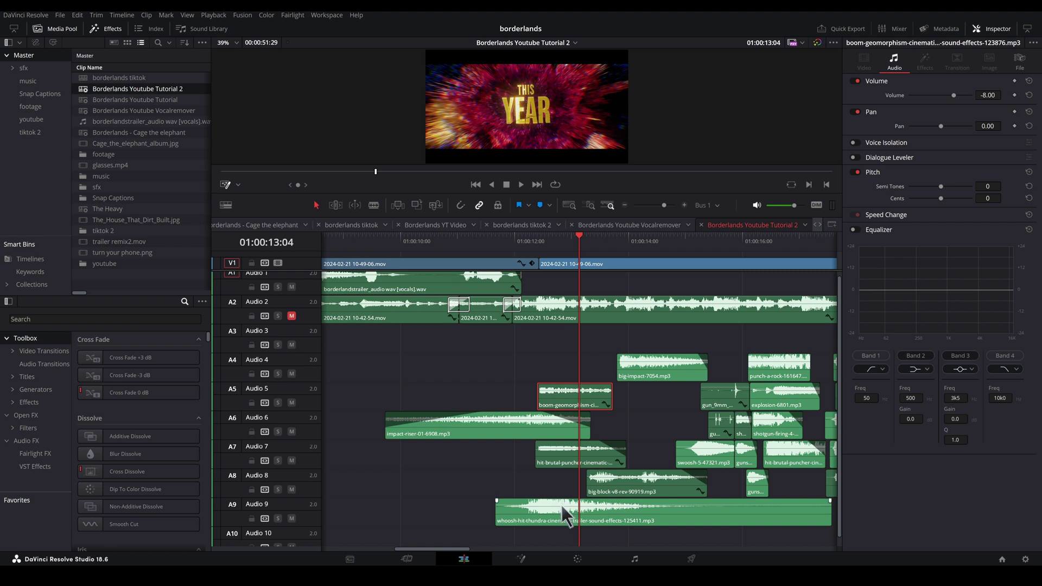
pyautogui.click(566, 511)
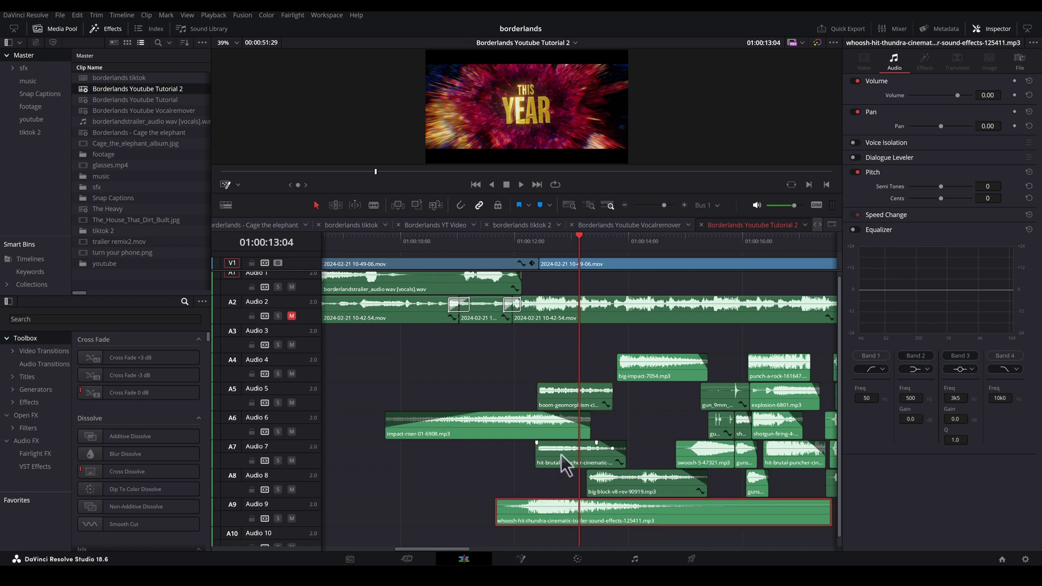
pyautogui.click(561, 455)
pyautogui.click(565, 399)
pyautogui.click(527, 244)
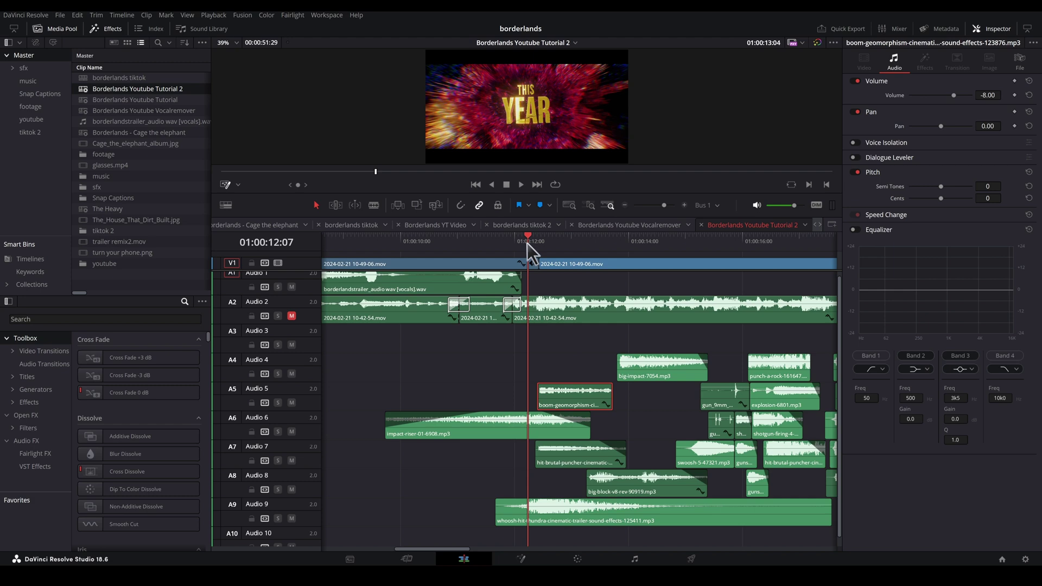
pyautogui.hotkey('ctrl', '-')
pyautogui.press('space')
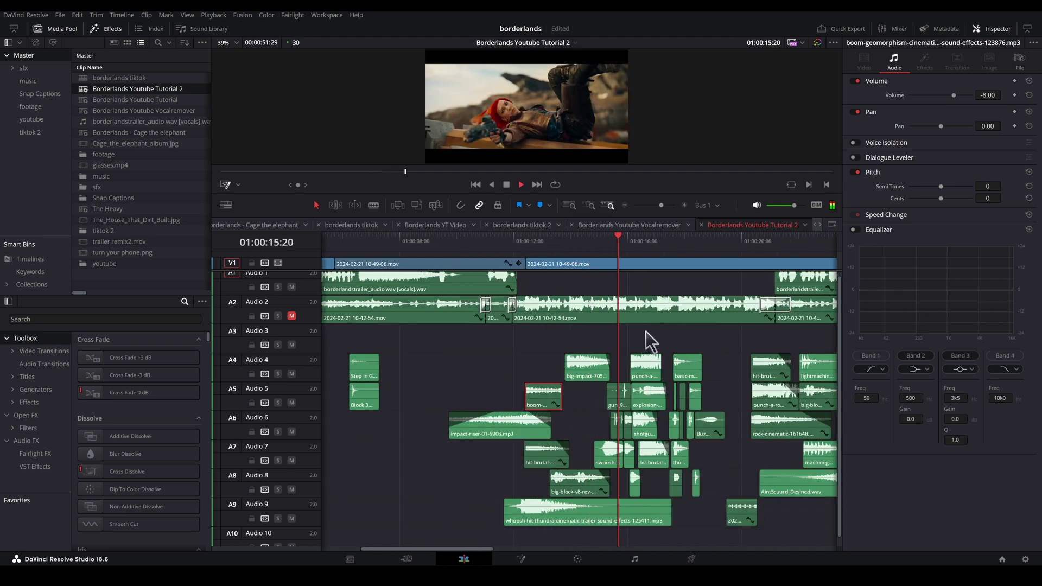
pyautogui.press('space')
pyautogui.hotkey('ctrl', '=')
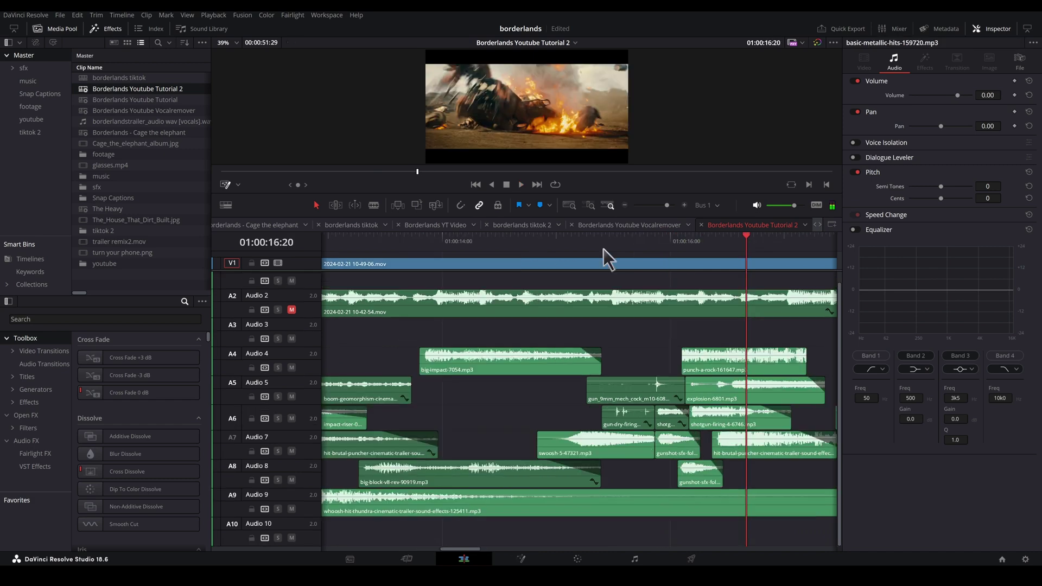
pyautogui.click(603, 244)
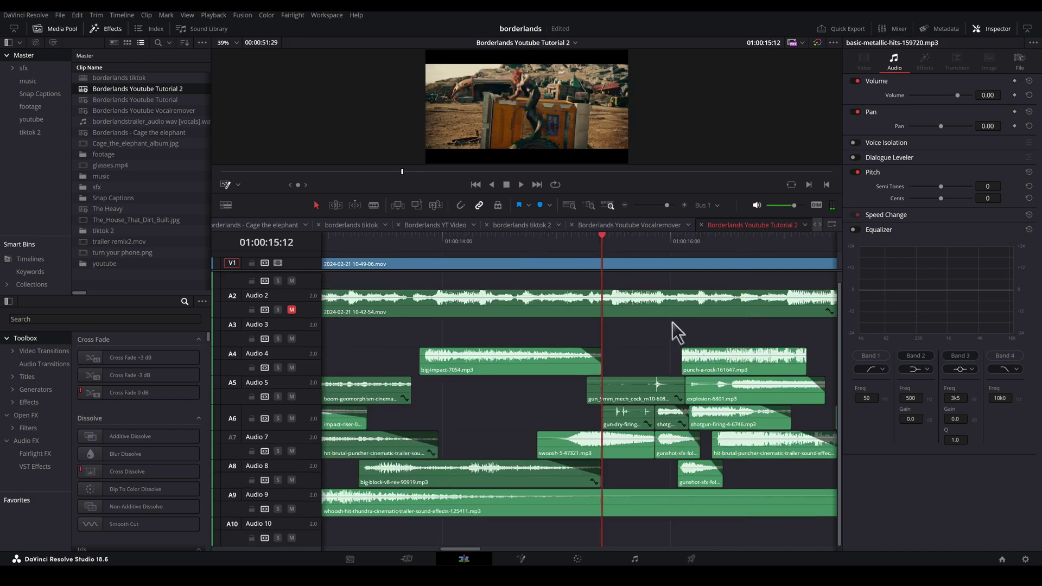
pyautogui.press('space')
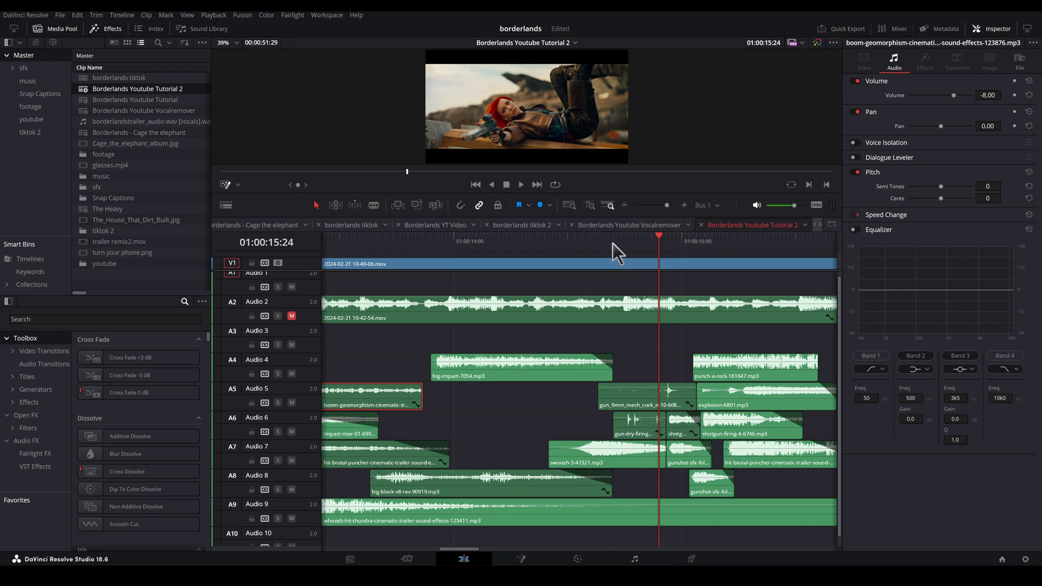
pyautogui.click(552, 238)
pyautogui.press('space')
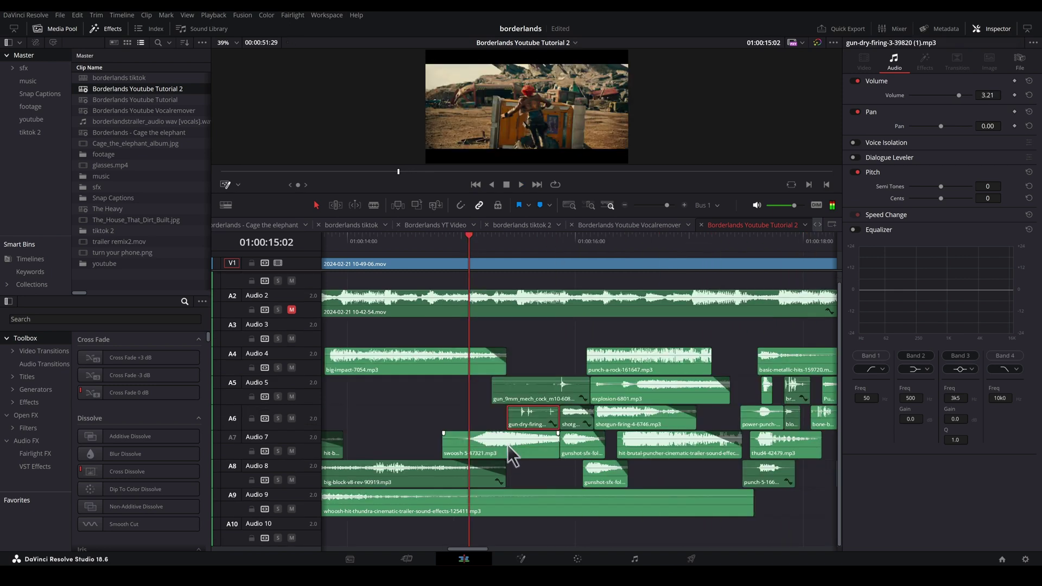
pyautogui.click(278, 451)
pyautogui.press('space')
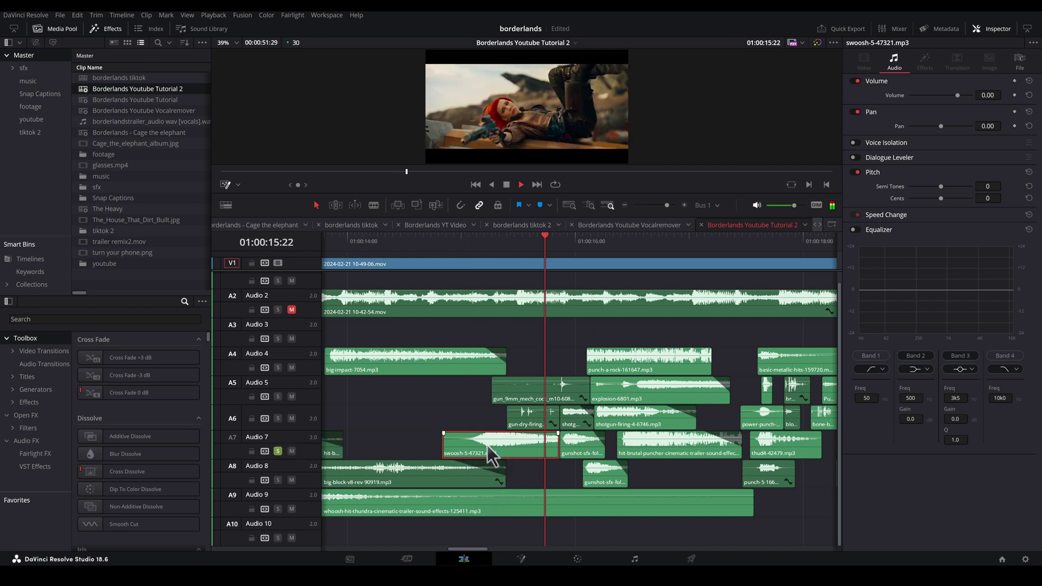
pyautogui.click(460, 243)
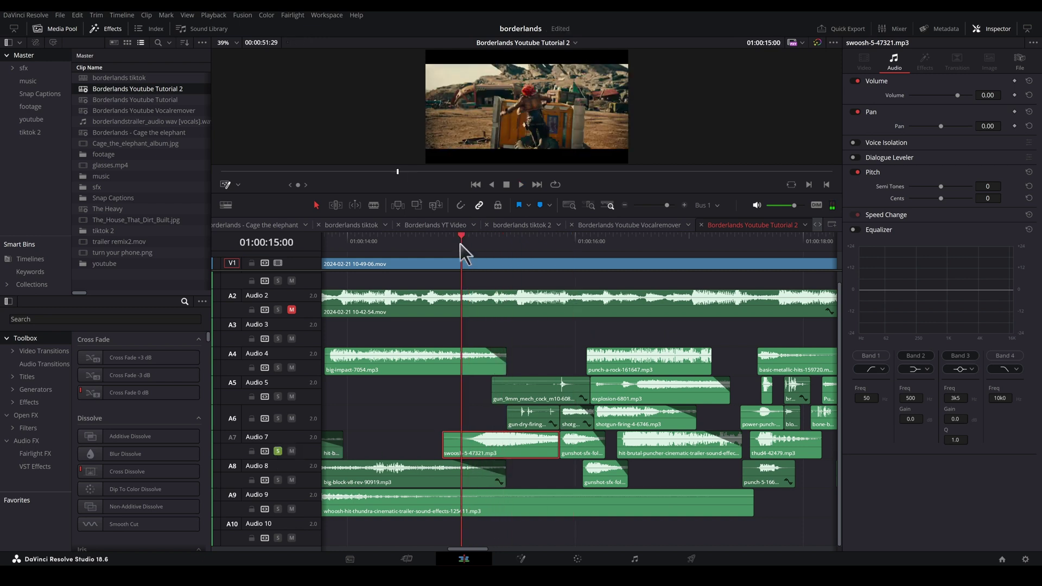
pyautogui.press('space')
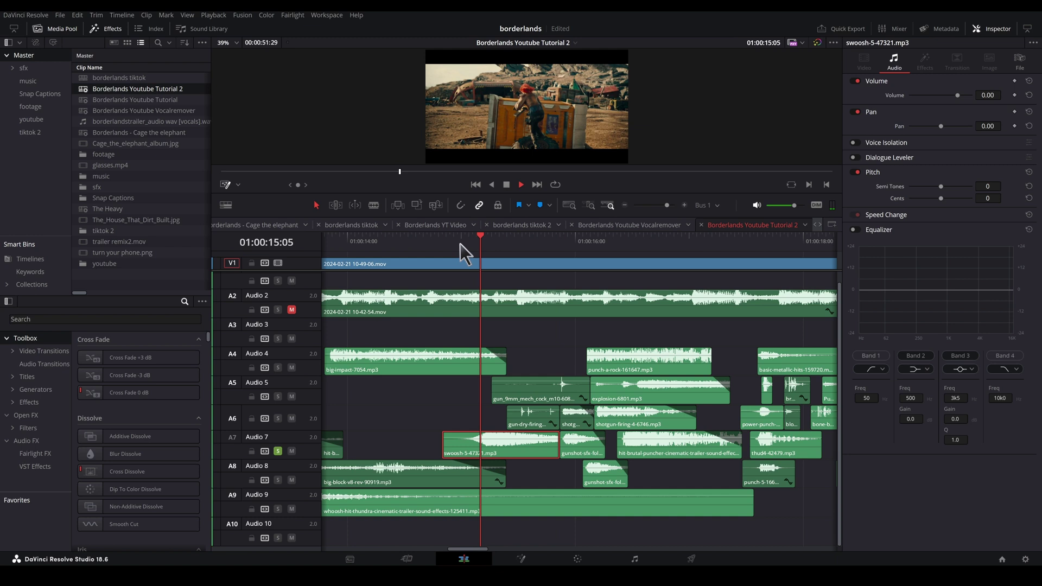
pyautogui.click(278, 418)
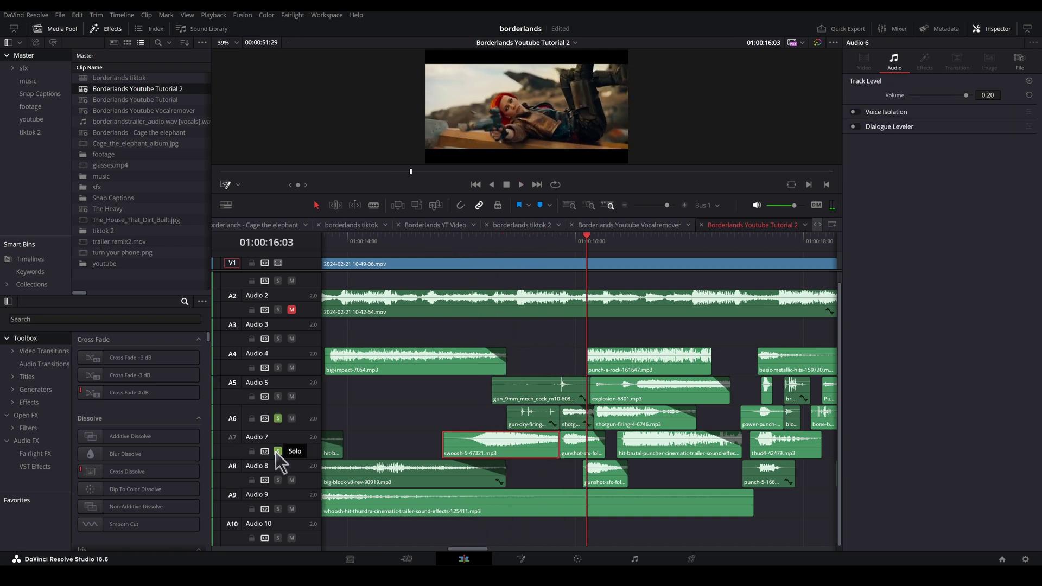
pyautogui.click(510, 243)
pyautogui.press('space')
pyautogui.click(278, 397)
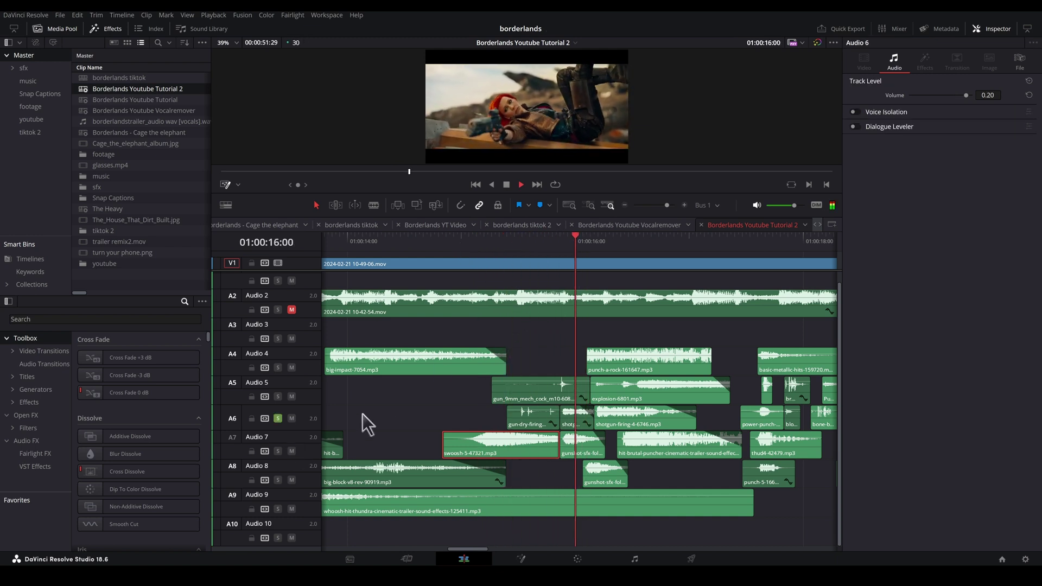
pyautogui.click(497, 243)
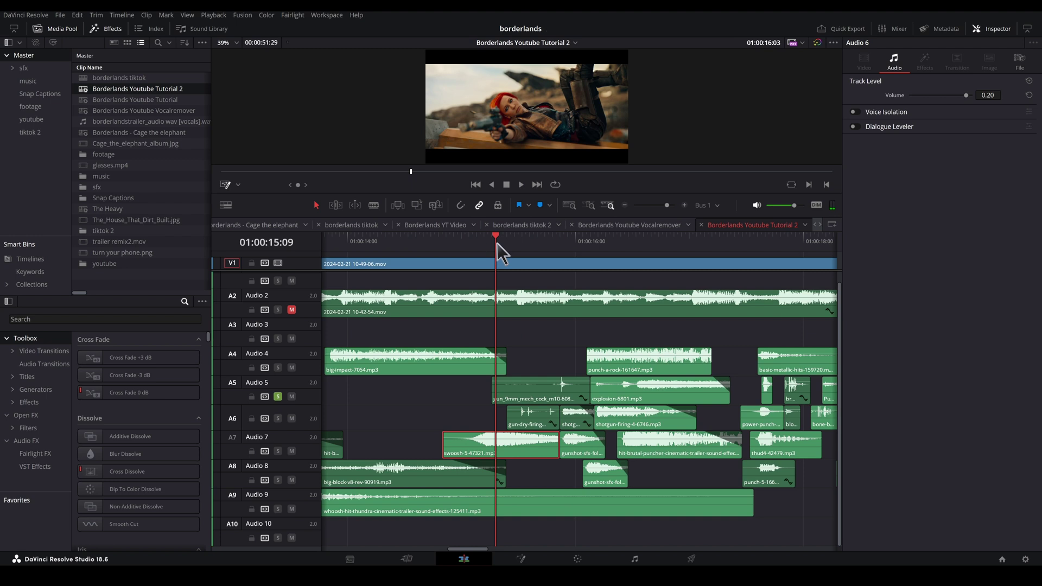
pyautogui.press('space')
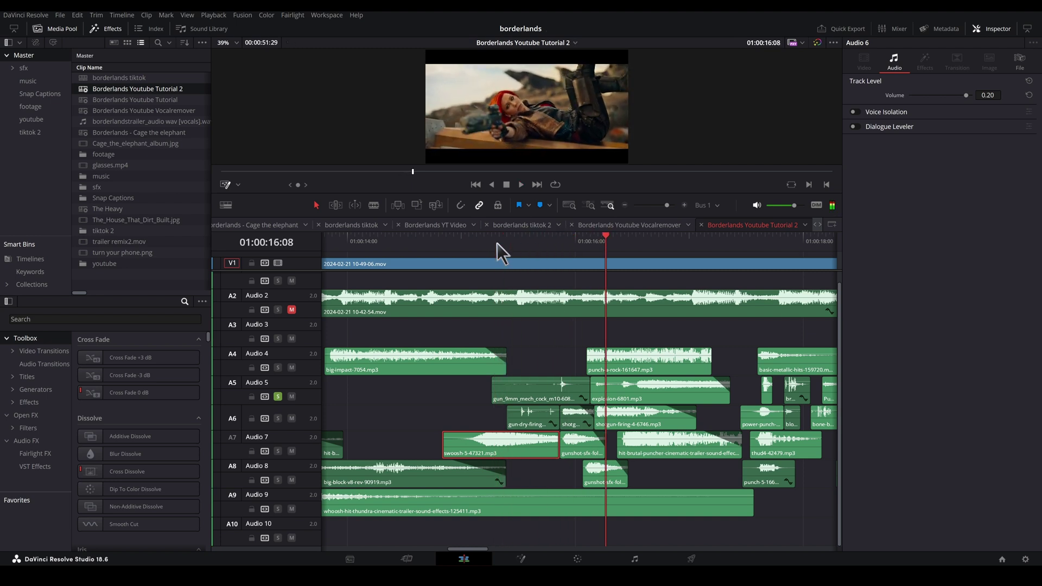
pyautogui.moveTo(497, 243); pyautogui.dragTo(481, 245)
pyautogui.press('space')
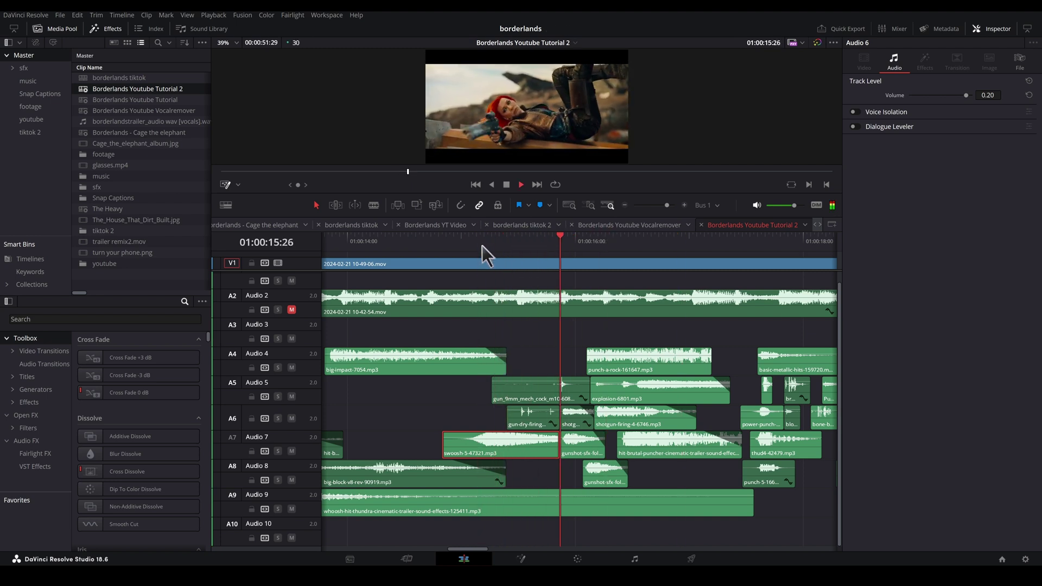
pyautogui.press('space')
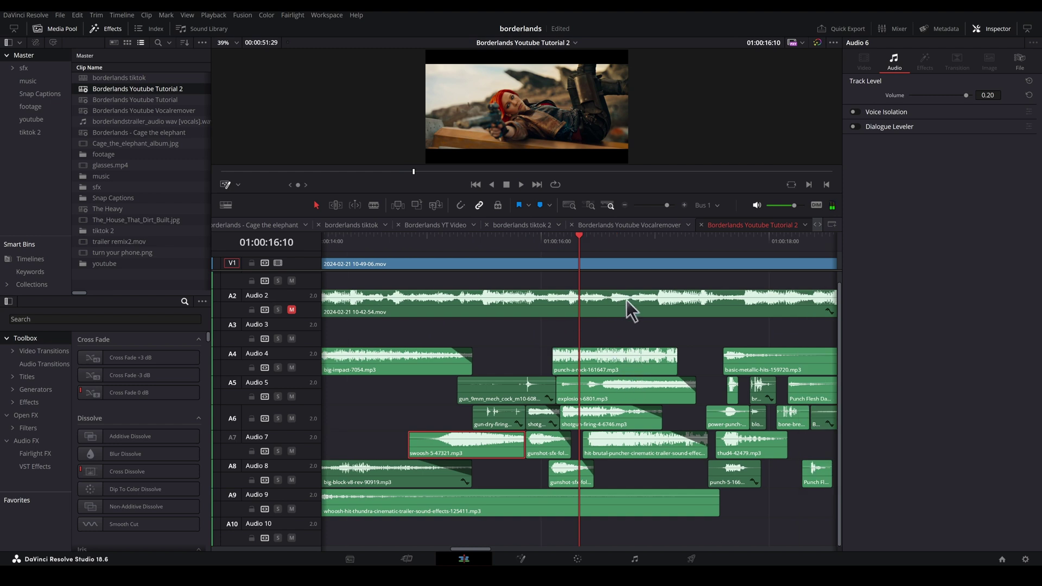
pyautogui.click(278, 367)
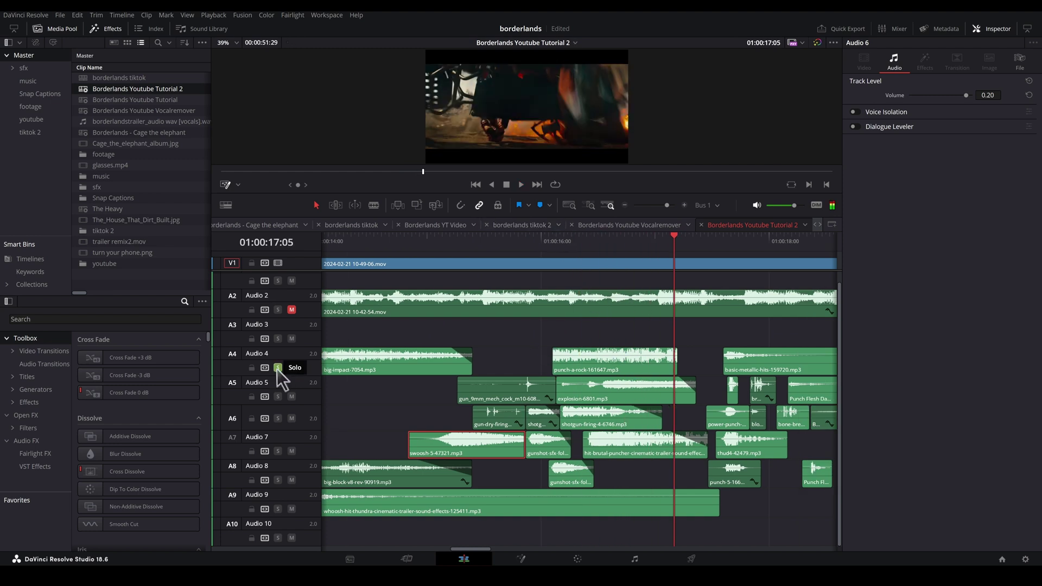
pyautogui.click(277, 368)
pyautogui.click(277, 397)
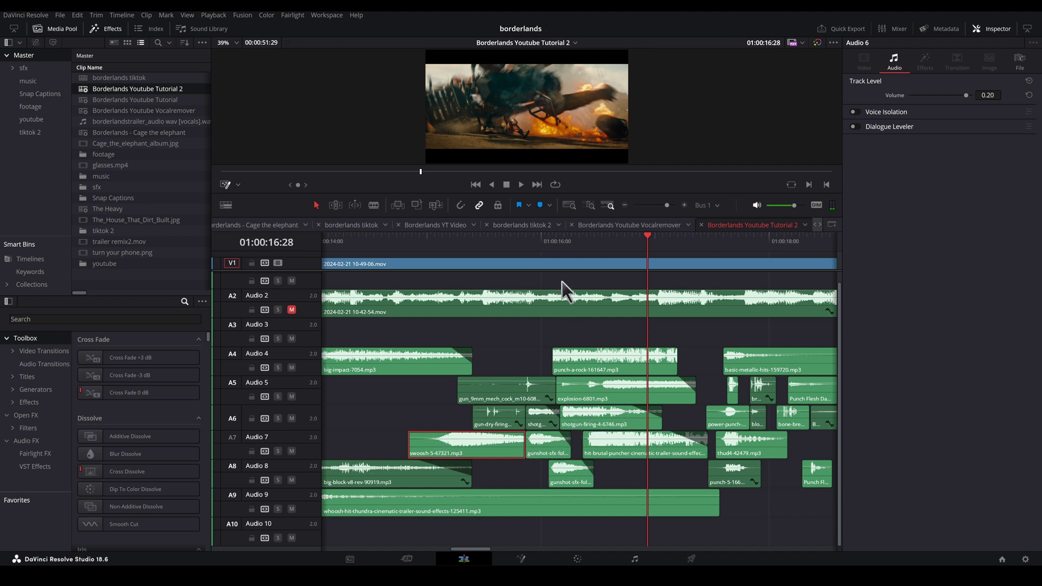
pyautogui.click(583, 244)
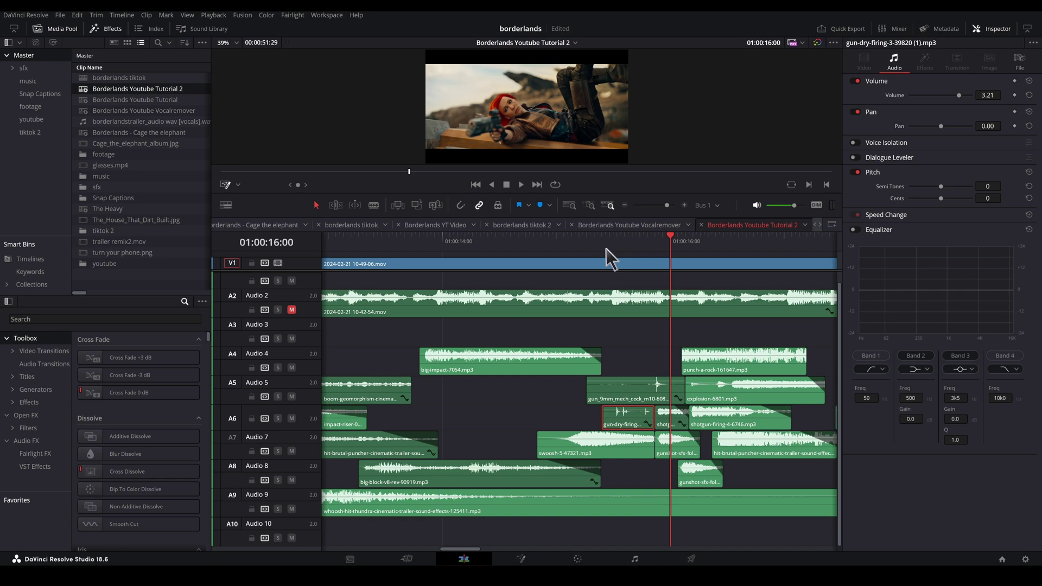
pyautogui.press('space')
pyautogui.click(278, 450)
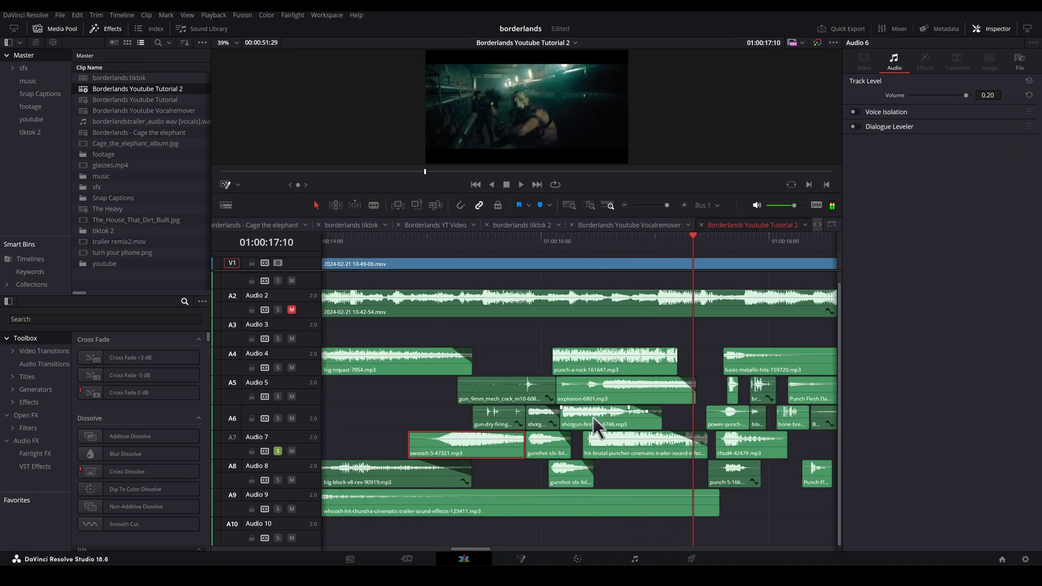
pyautogui.hscroll(3, 597, 426)
pyautogui.click(278, 451)
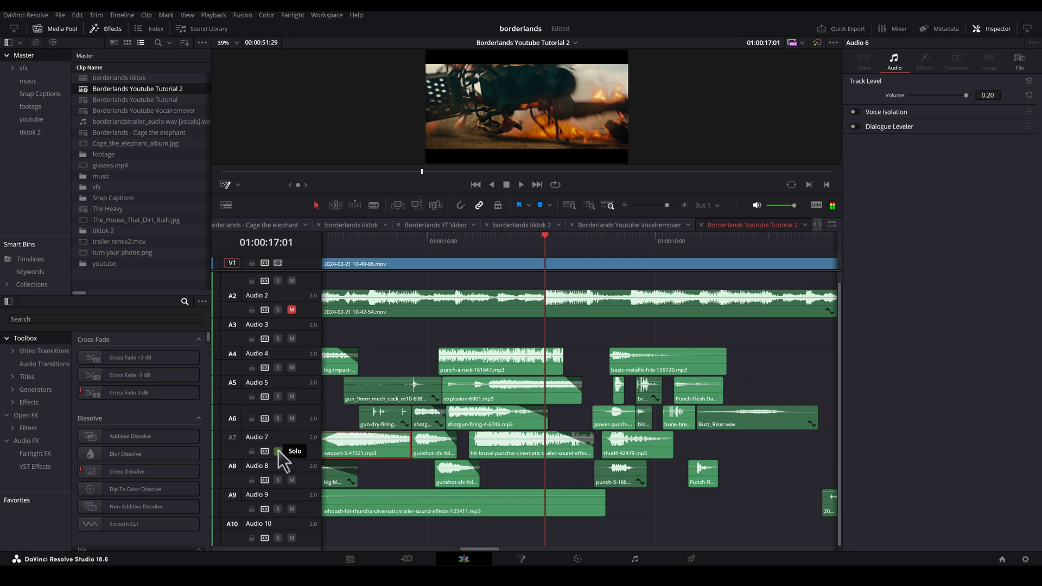
pyautogui.hotkey('ctrl', '-')
pyautogui.hotkey('ctrl', '=')
pyautogui.press('/')
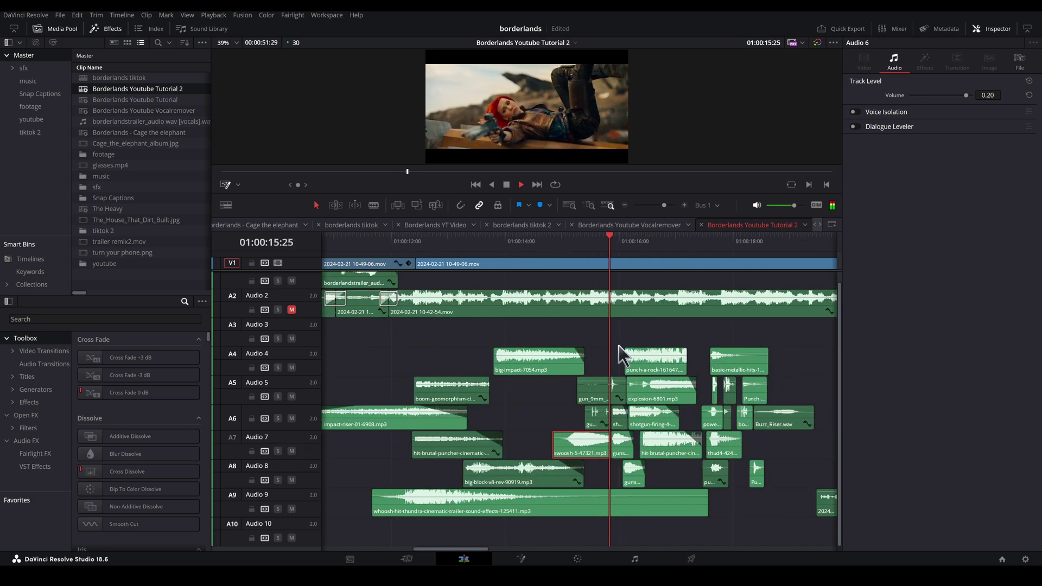
pyautogui.hotkey('ctrl', '=')
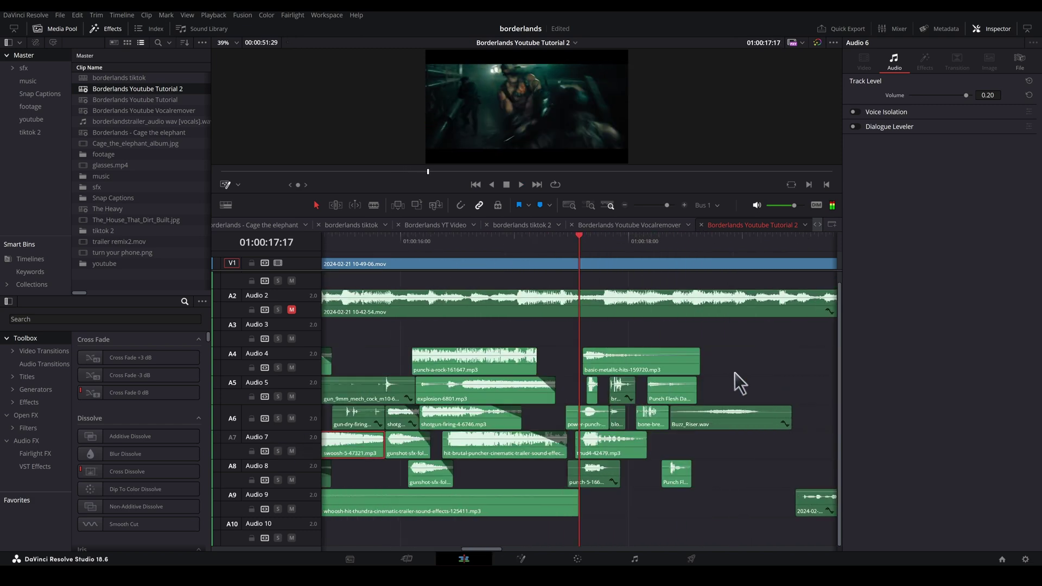
pyautogui.click(616, 483)
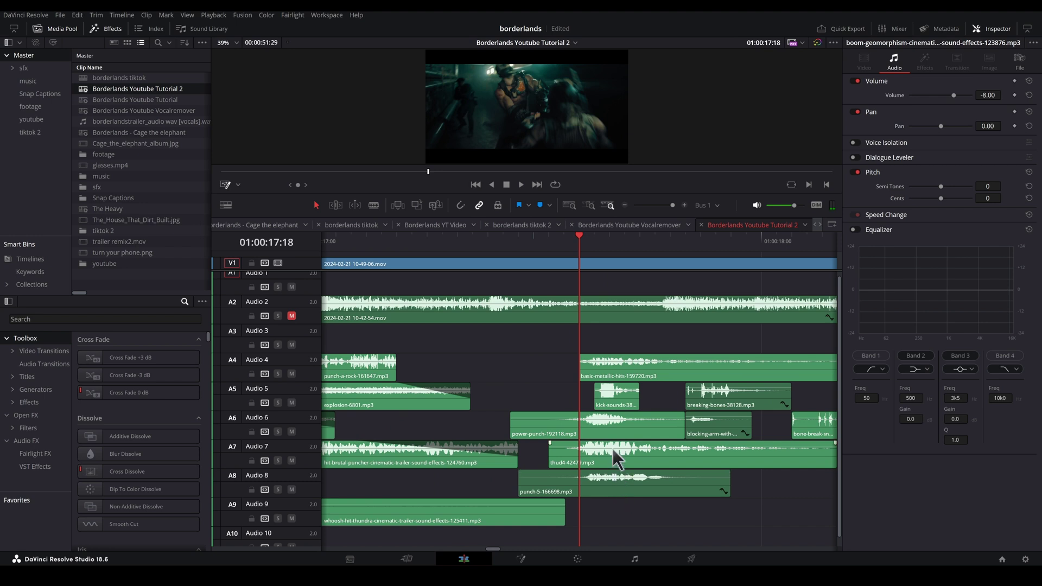
pyautogui.click(605, 375)
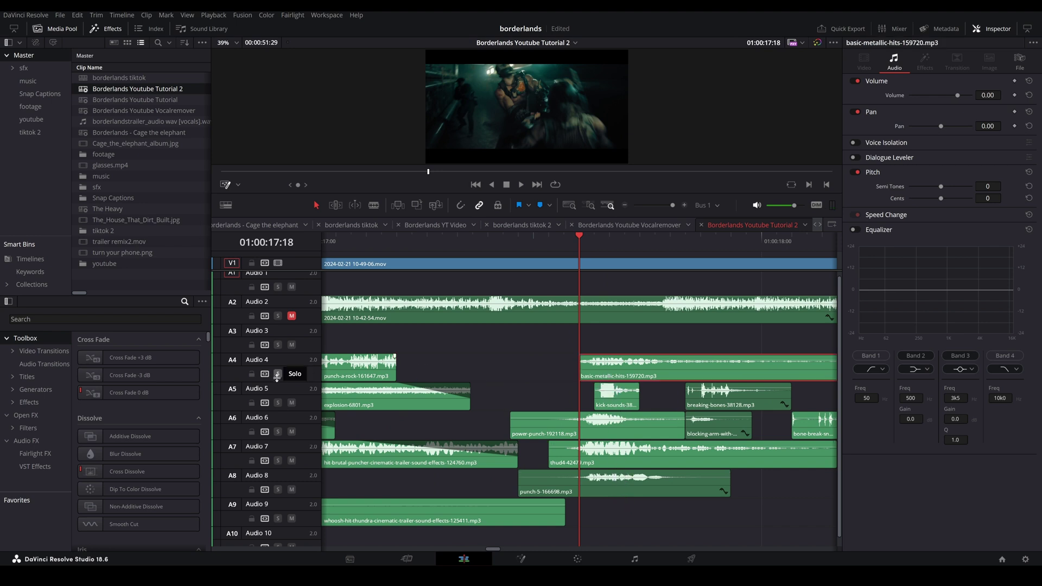
pyautogui.press('space')
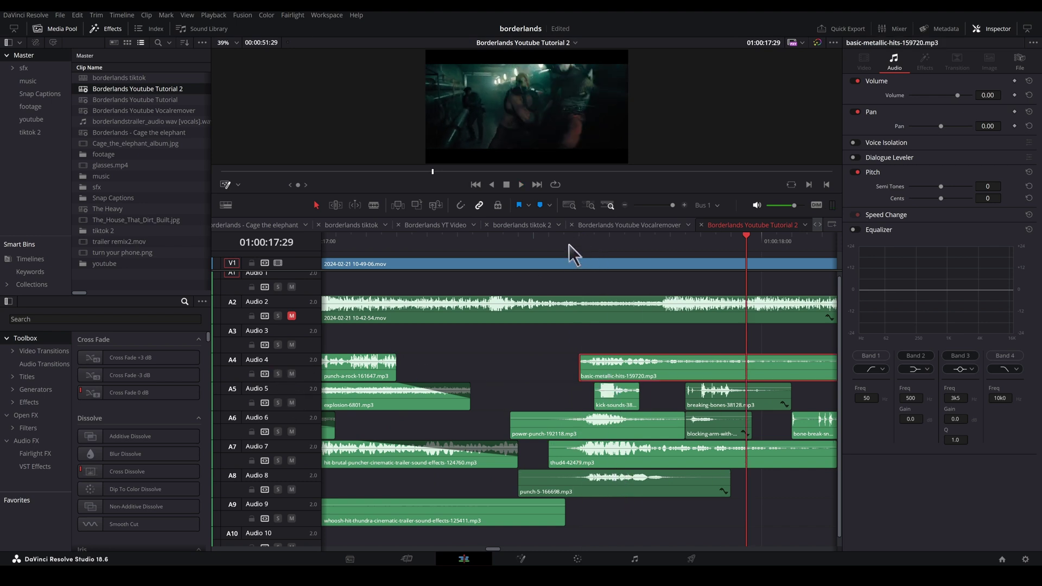
pyautogui.click(277, 373)
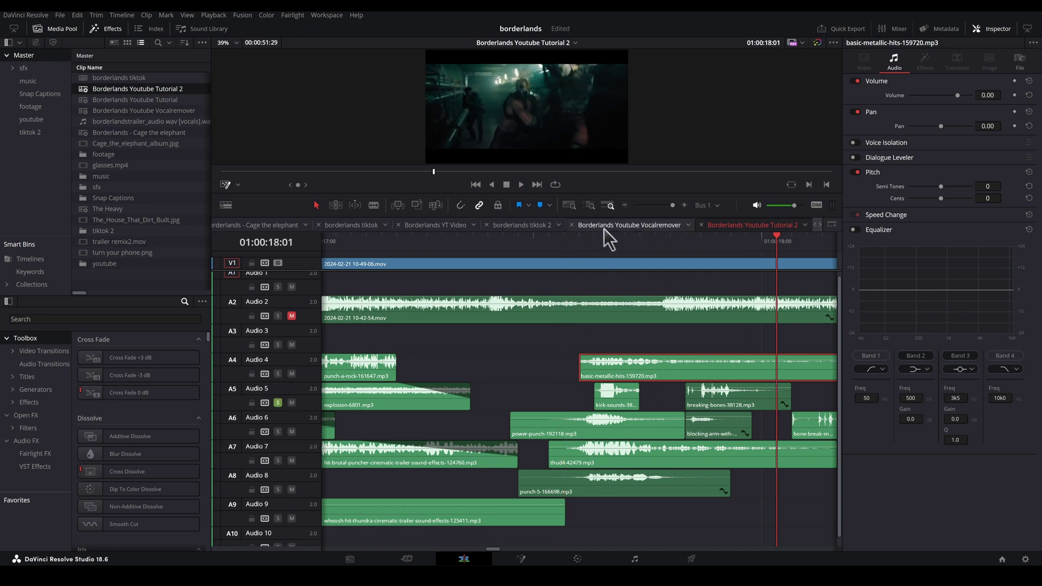
pyautogui.click(589, 239)
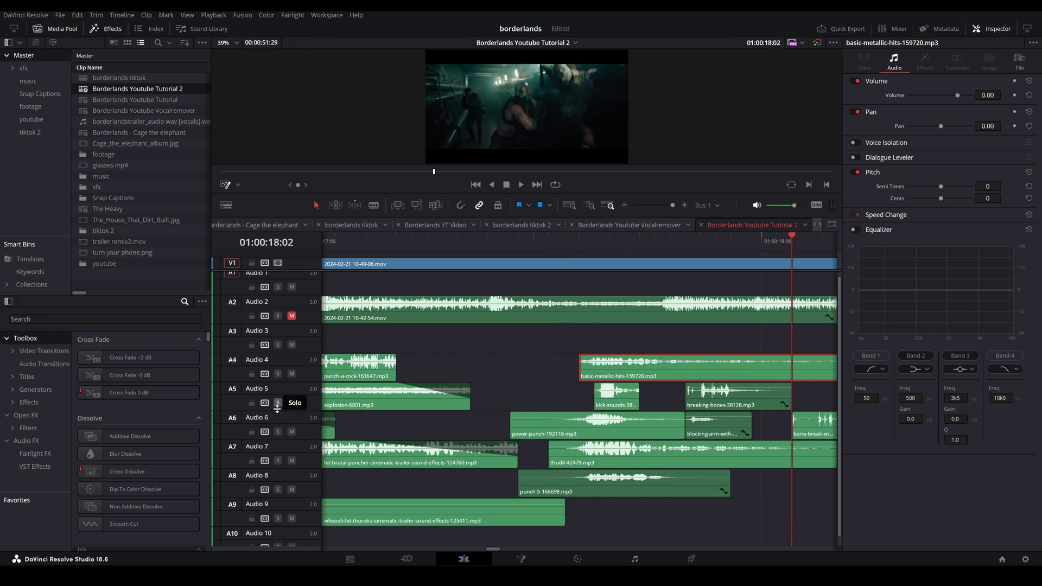
pyautogui.click(277, 431)
pyautogui.scroll(-1, 276, 431)
pyautogui.click(578, 244)
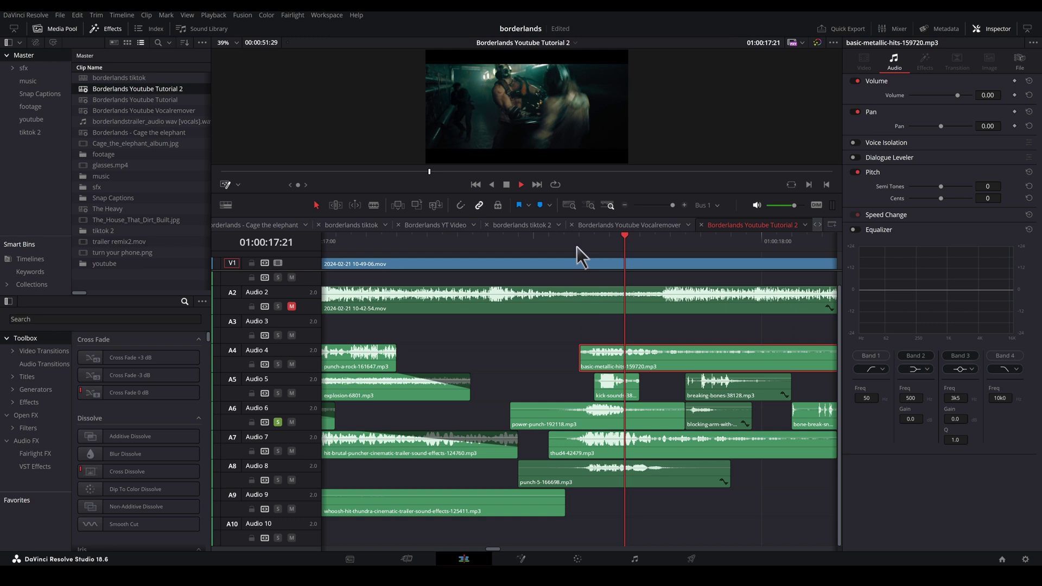
pyautogui.click(277, 451)
pyautogui.click(528, 242)
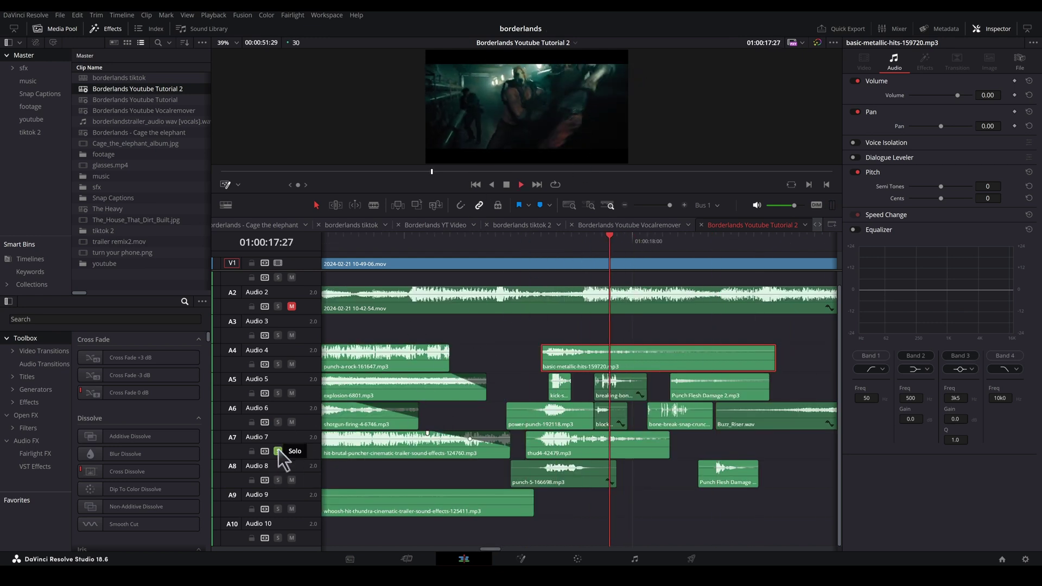
pyautogui.click(277, 480)
pyautogui.click(536, 238)
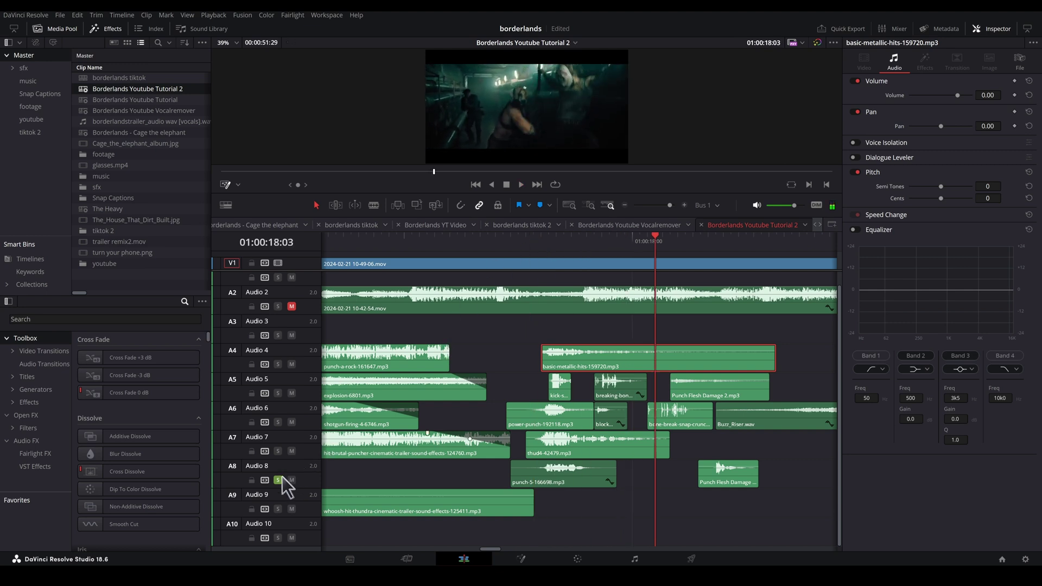
pyautogui.click(535, 243)
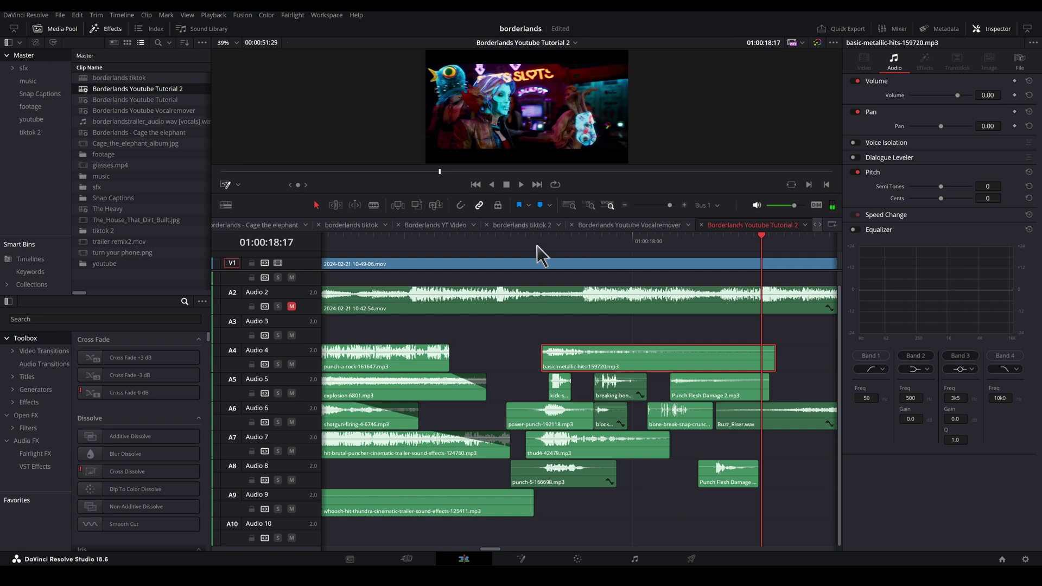
pyautogui.click(536, 246)
pyautogui.hotkey('ctrl', '-')
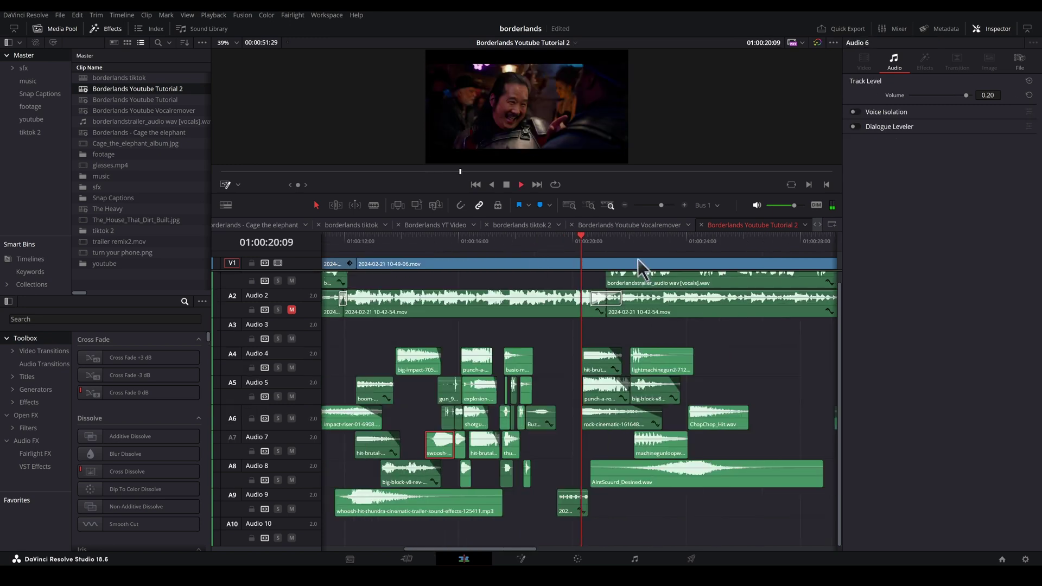
pyautogui.hotkey('ctrl', '-')
pyautogui.hotkey('ctrl', '-')
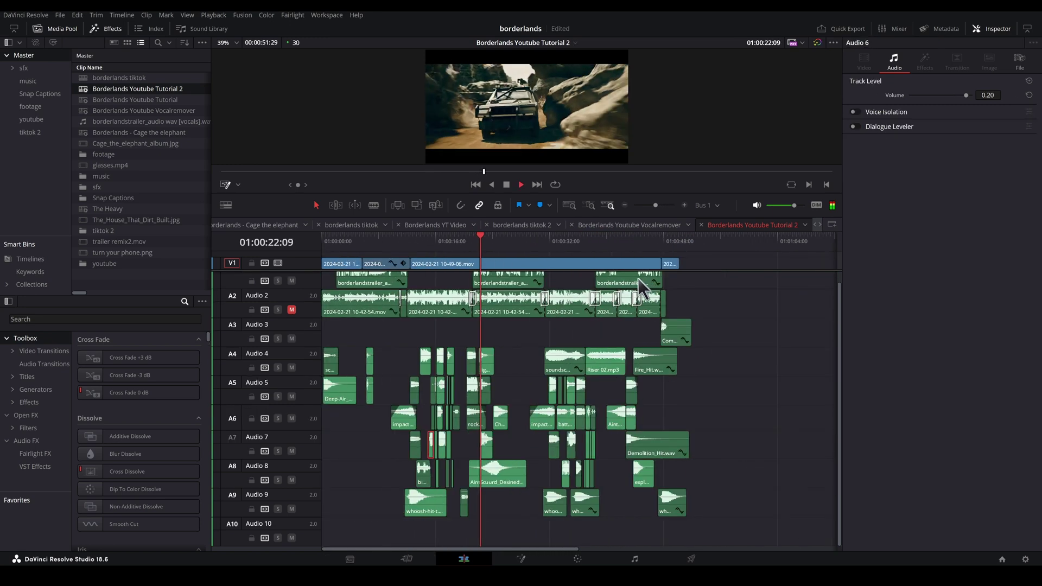
pyautogui.hotkey('ctrl', '=')
pyautogui.hotkey('ctrl', '=')
pyautogui.hotkey('ctrl', '=')
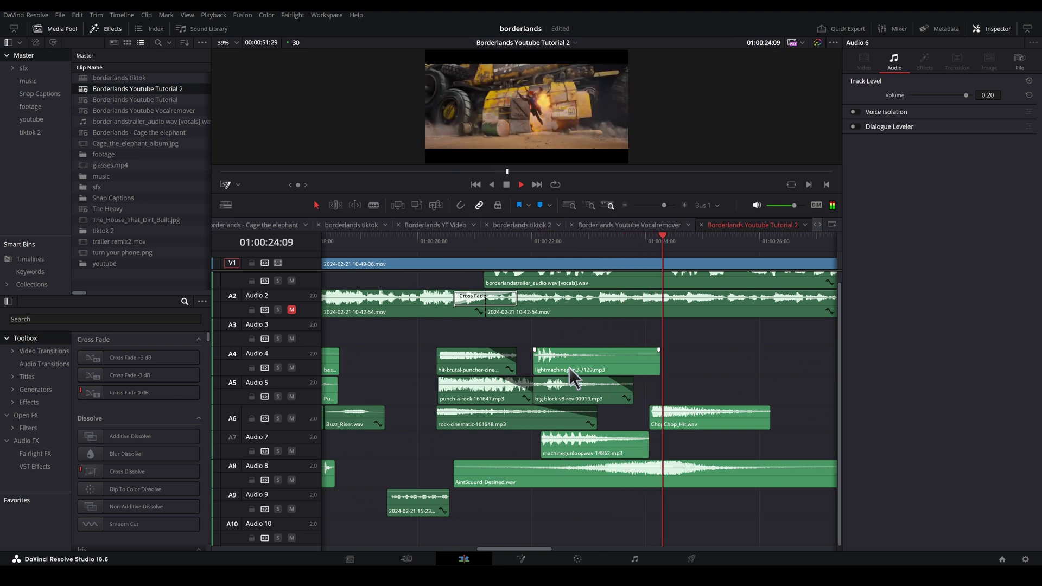
pyautogui.press('space')
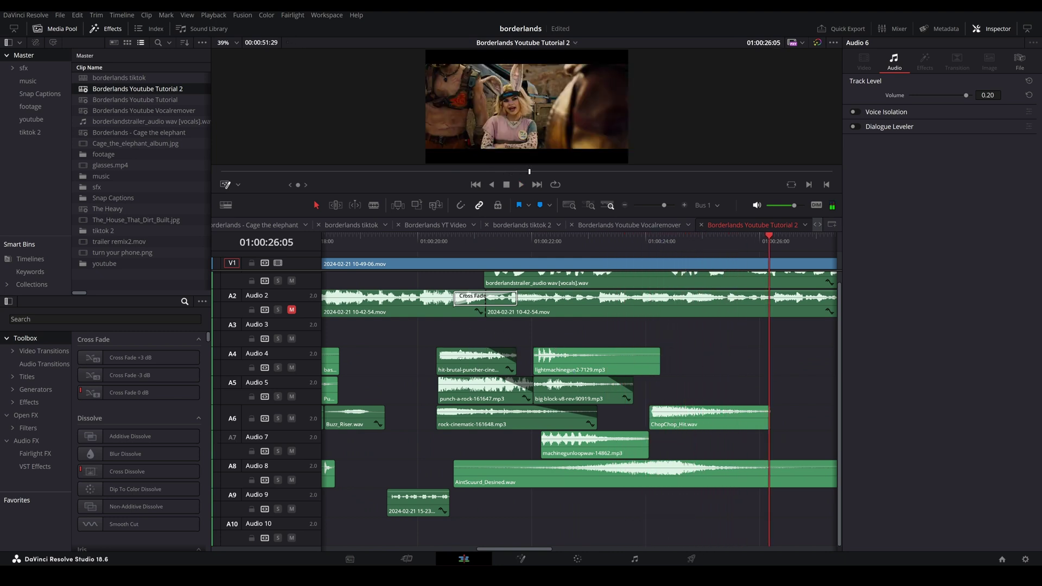